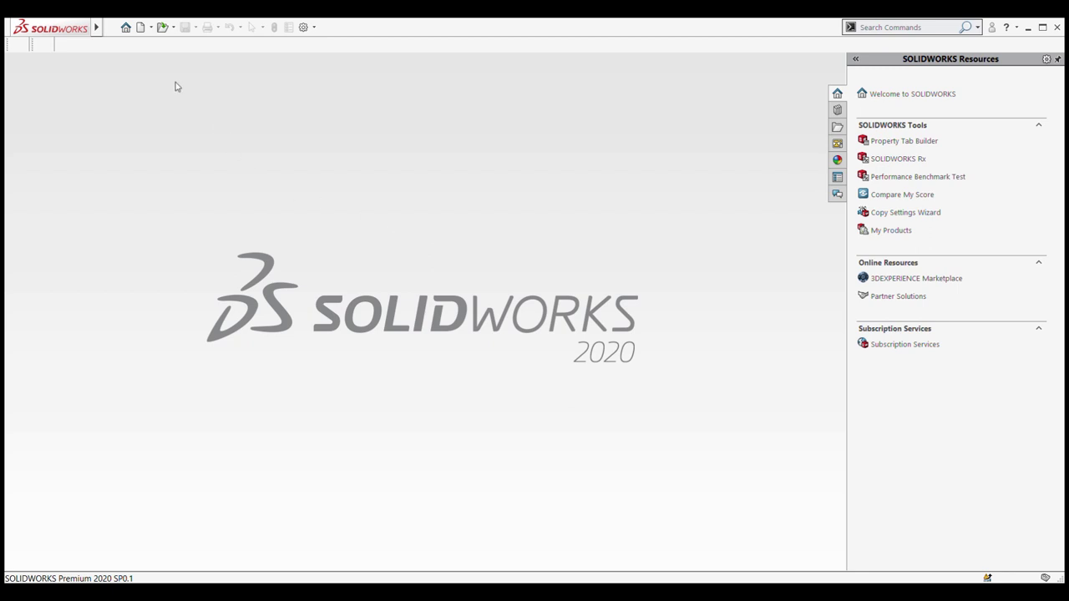
- Create a new part document, Part1, holding only the default planes and origin
left_click(141, 31)
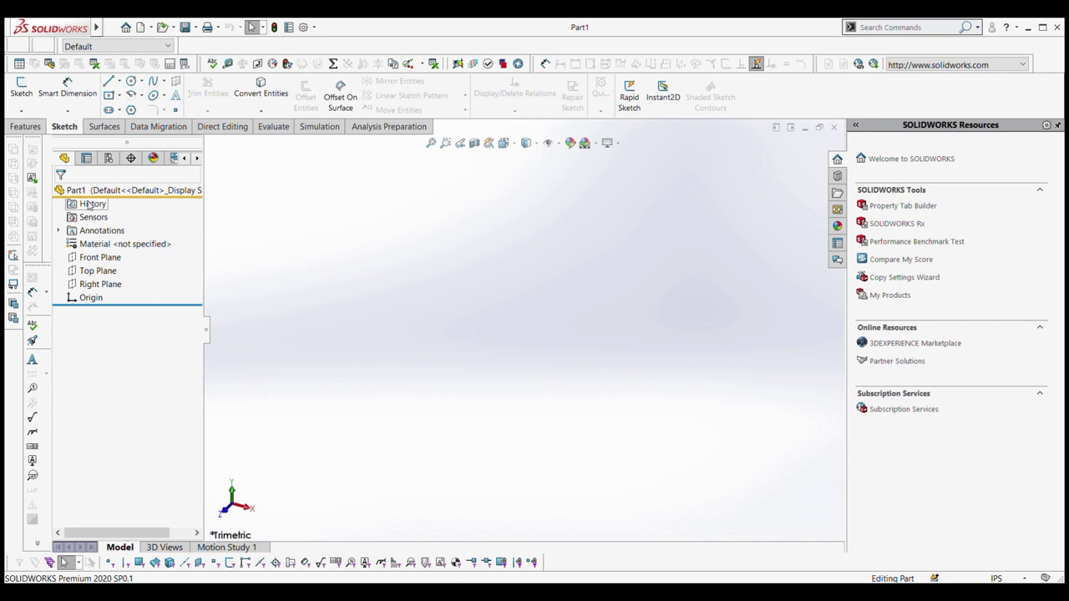
left_click(89, 162)
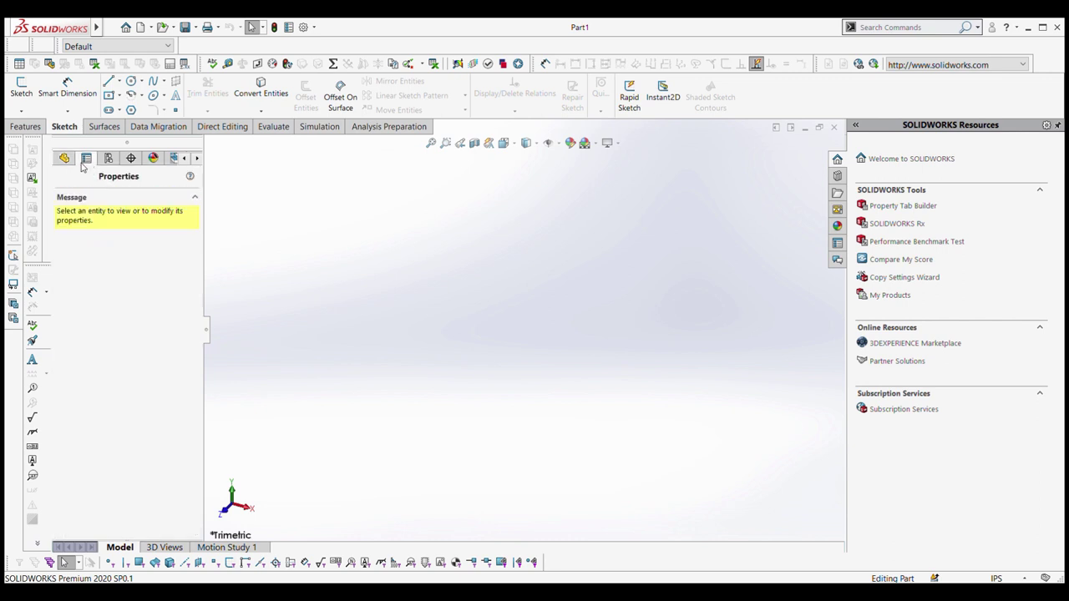
left_click(64, 160)
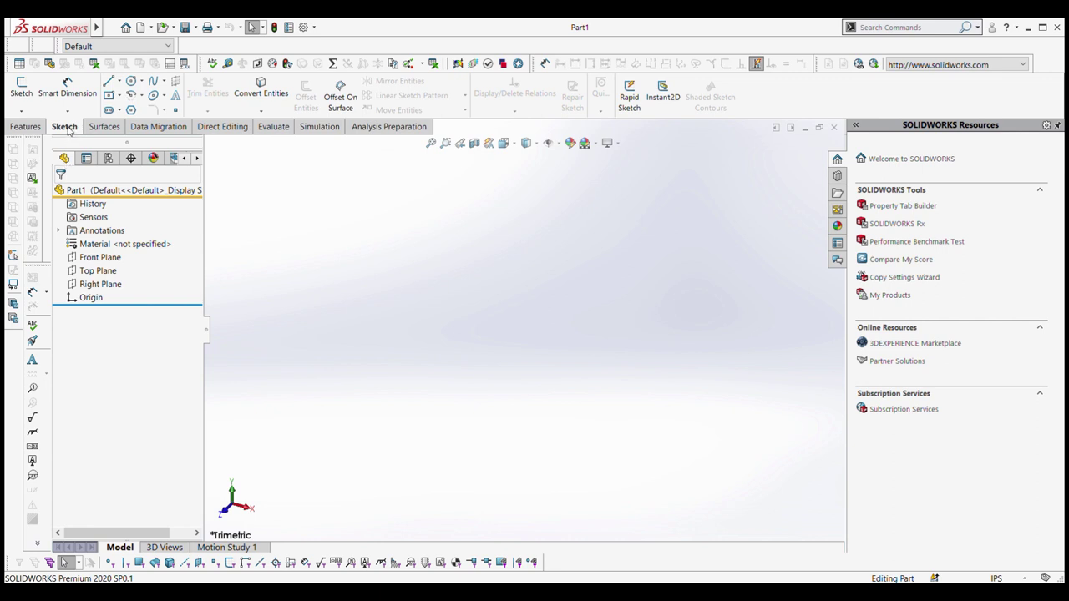
left_click(25, 127)
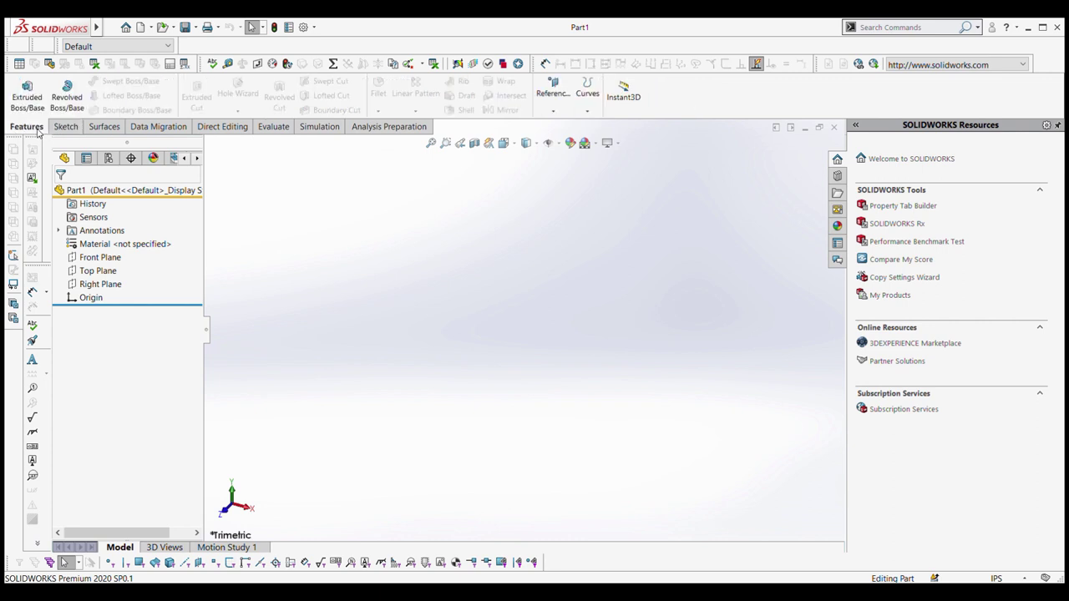
left_click(67, 127)
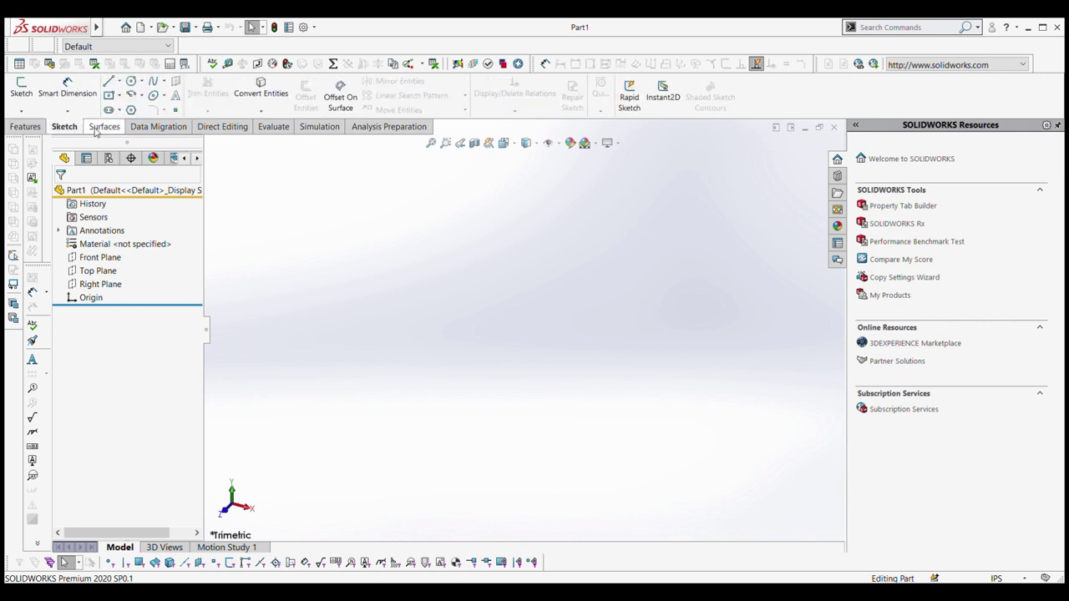
left_click(95, 131)
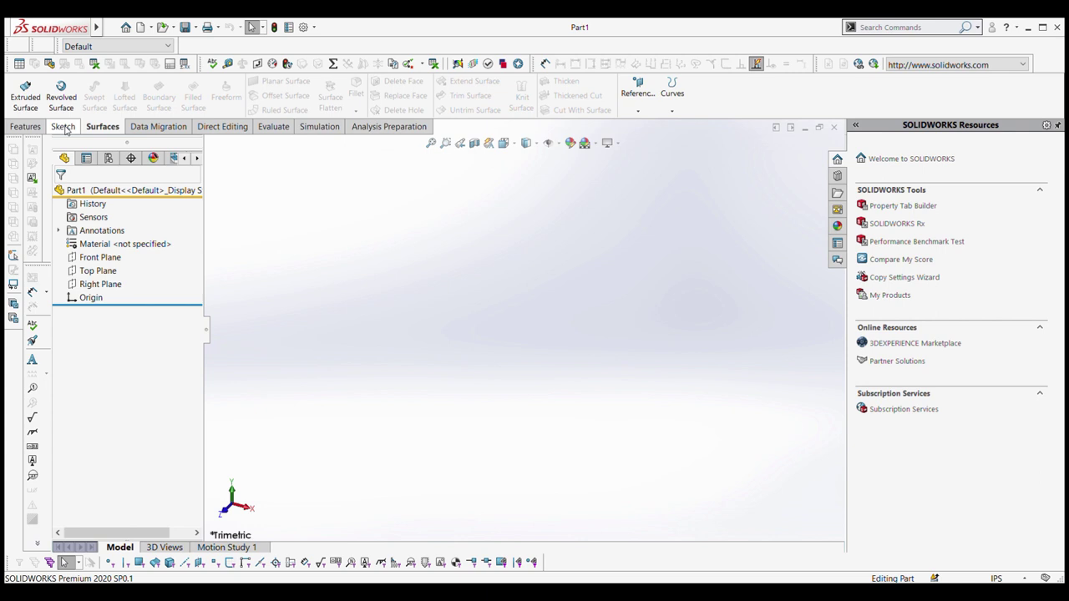
left_click(25, 127)
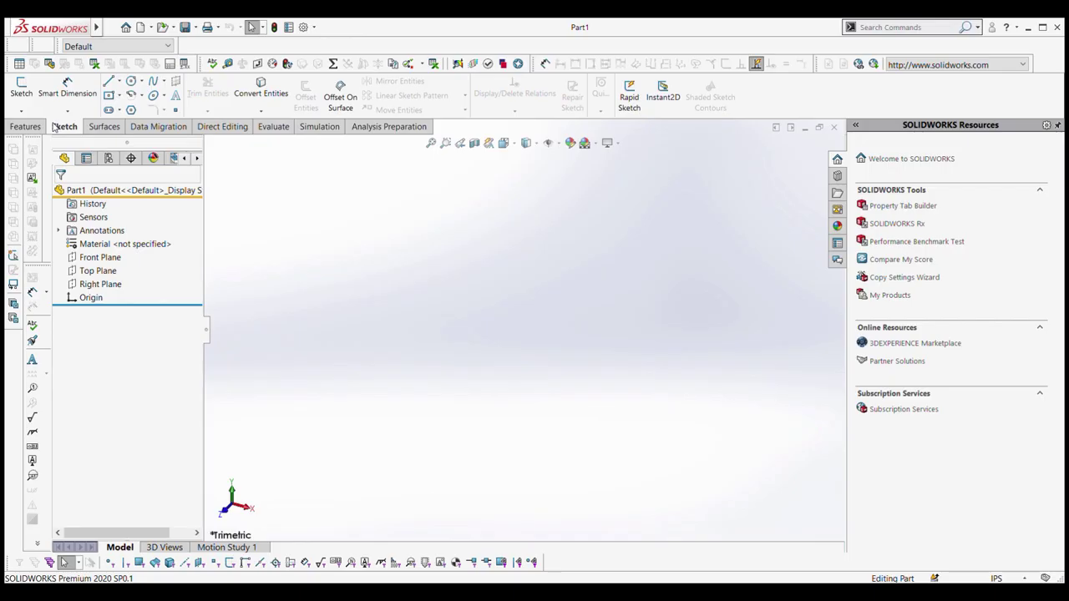
- Open Sketch1 on the part's Top Plane
left_click(21, 90)
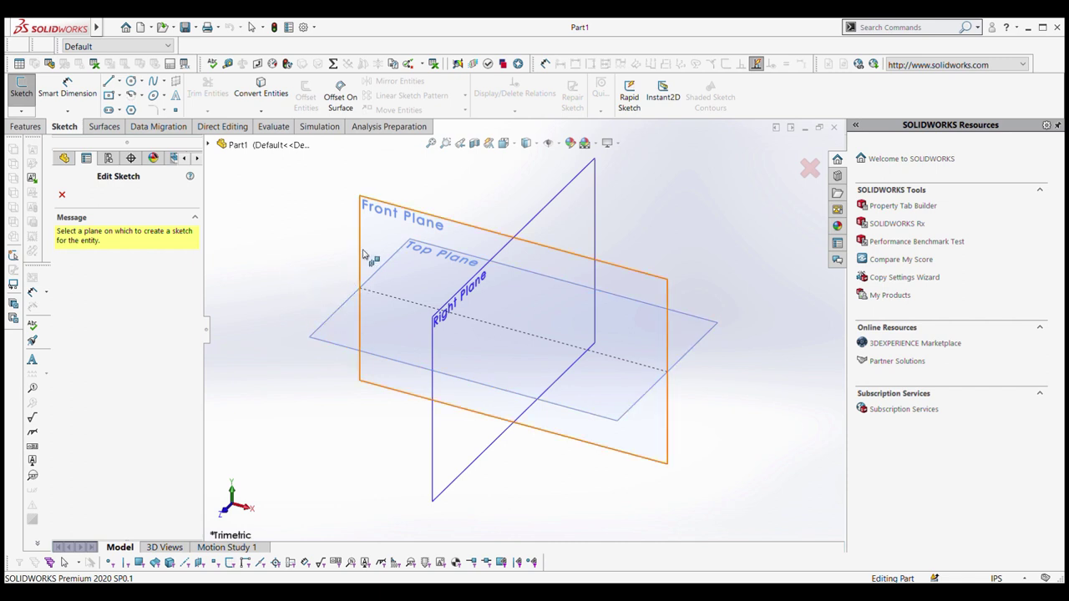
left_click(443, 343)
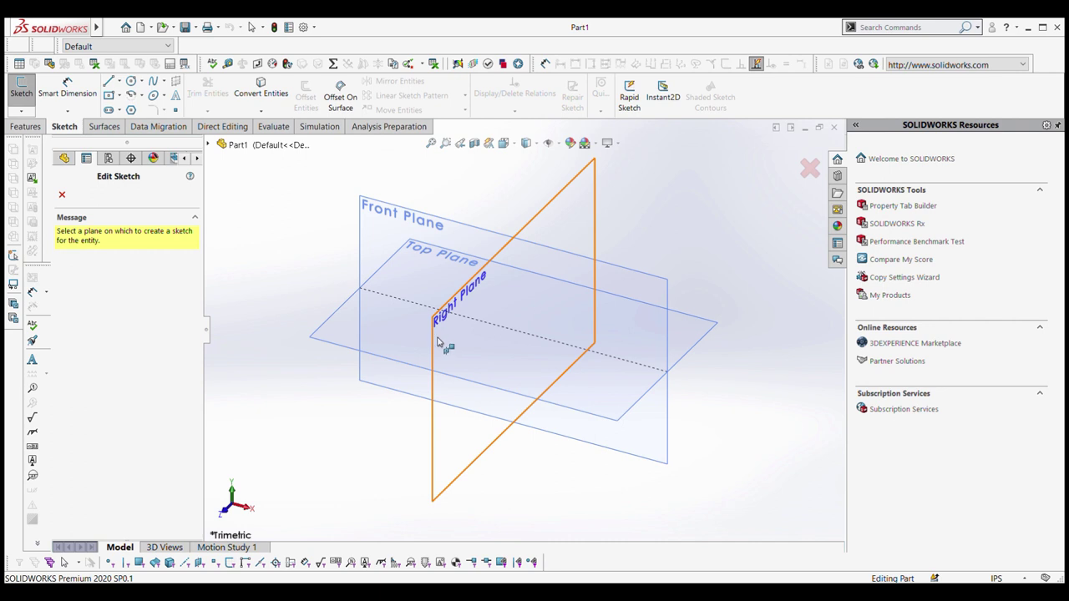
left_click(343, 329)
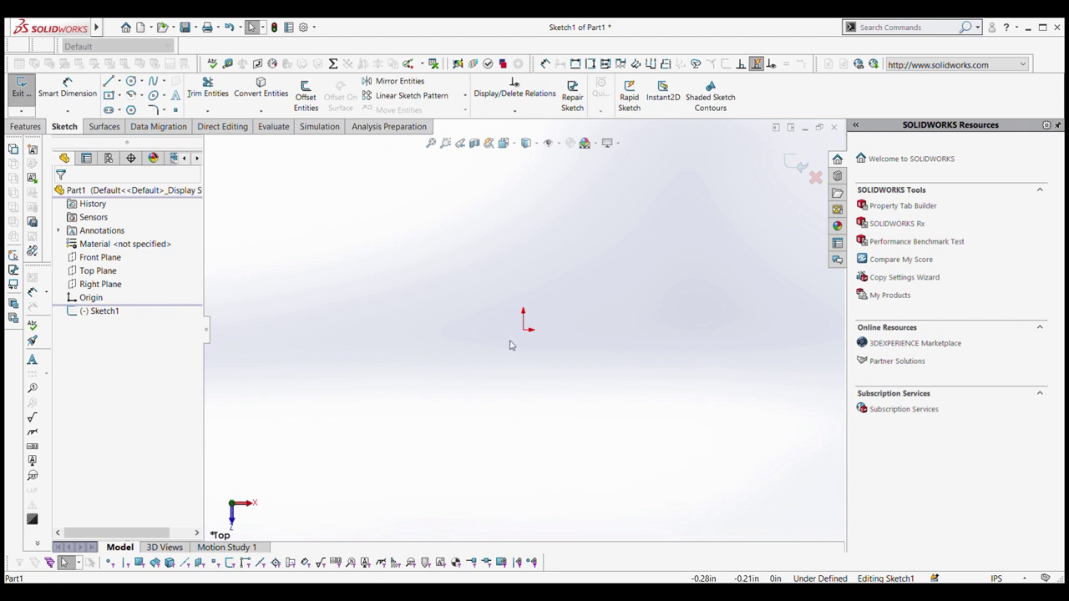
mouse_move(511, 345)
middle_mouse_down()
mouse_move(442, 260)
mouse_move(487, 310)
mouse_move(523, 312)
mouse_move(546, 286)
mouse_move(561, 239)
mouse_move(501, 276)
mouse_move(505, 312)
middle_mouse_up()
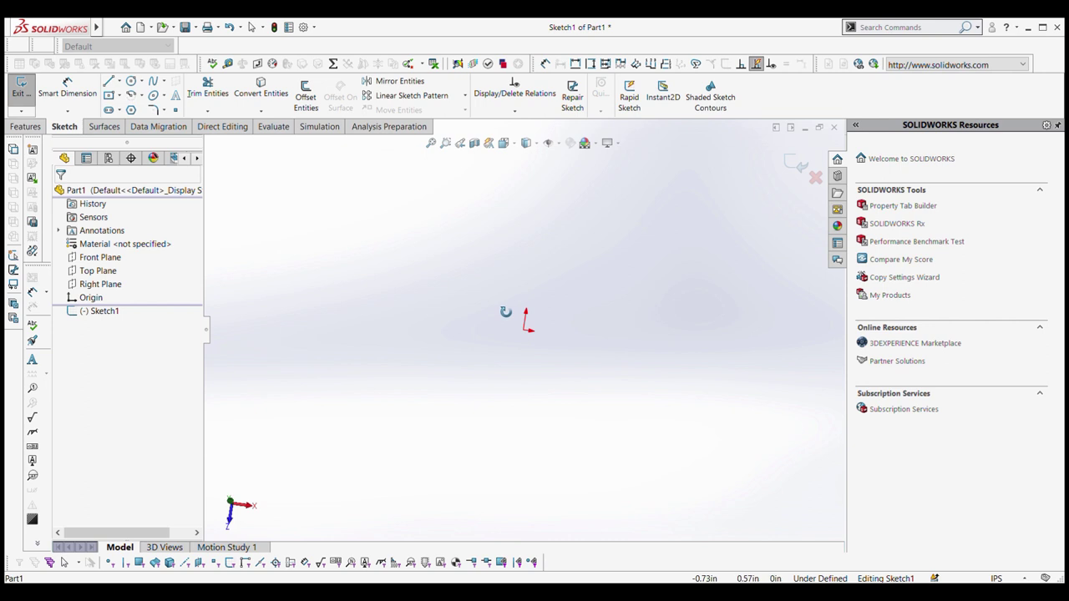
left_click(504, 143)
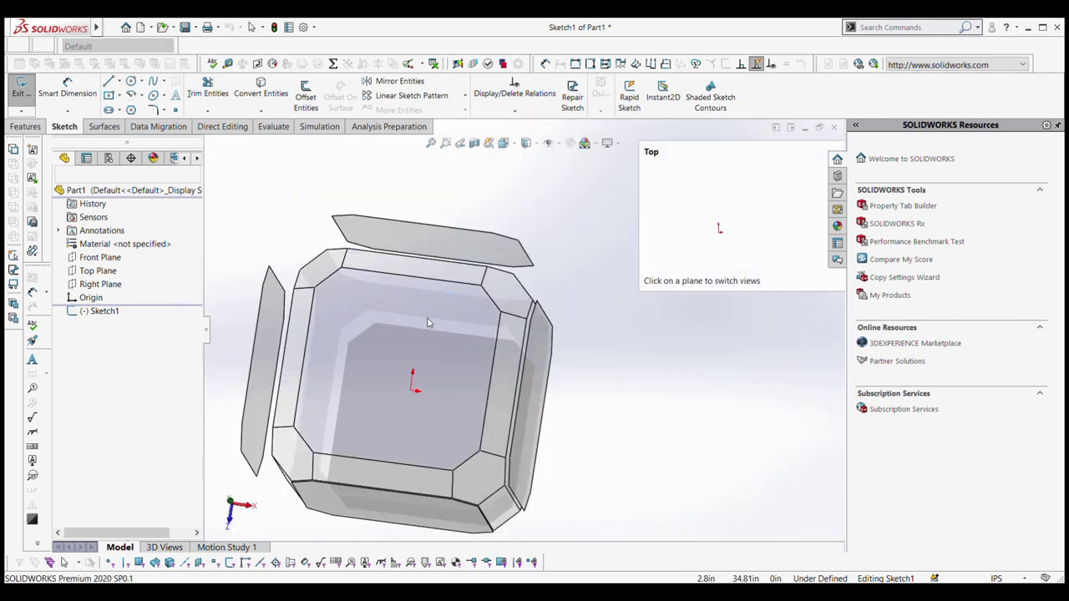
left_click(431, 321)
middle_click_drag(491, 358, 454, 310)
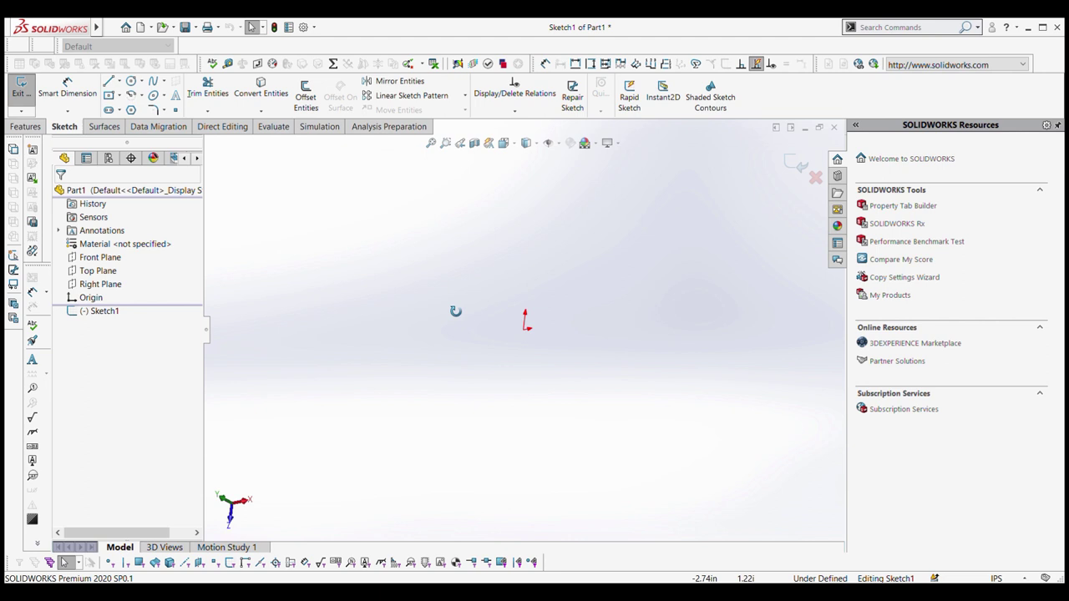
key("ctrl+5")
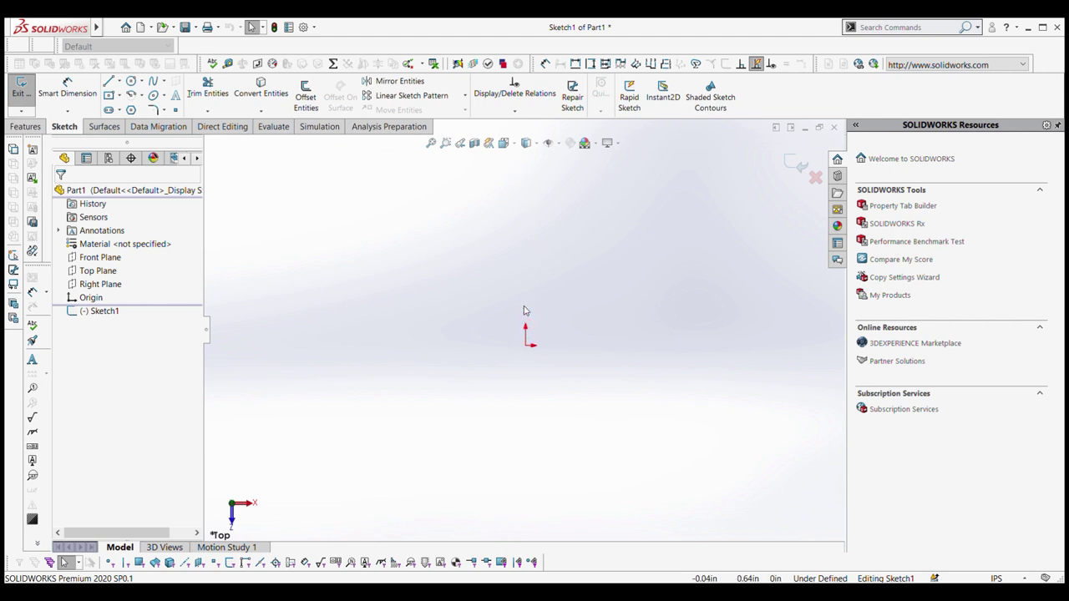
middle_click_drag(534, 357, 535, 339, "ctrl")
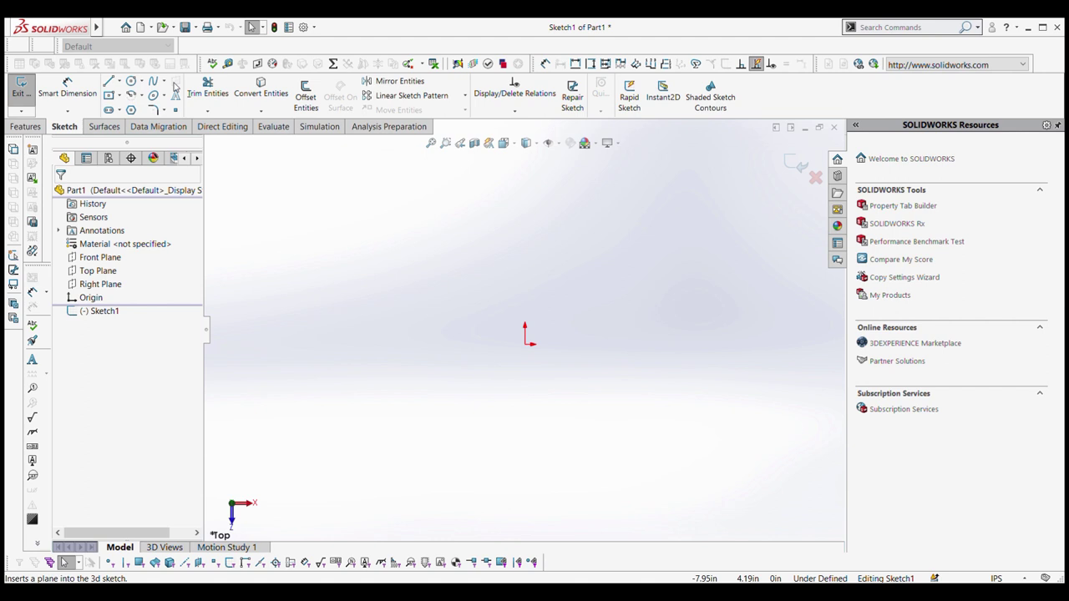
- Start the Rectangle tool and set its type to Center Rectangle
left_click(111, 96)
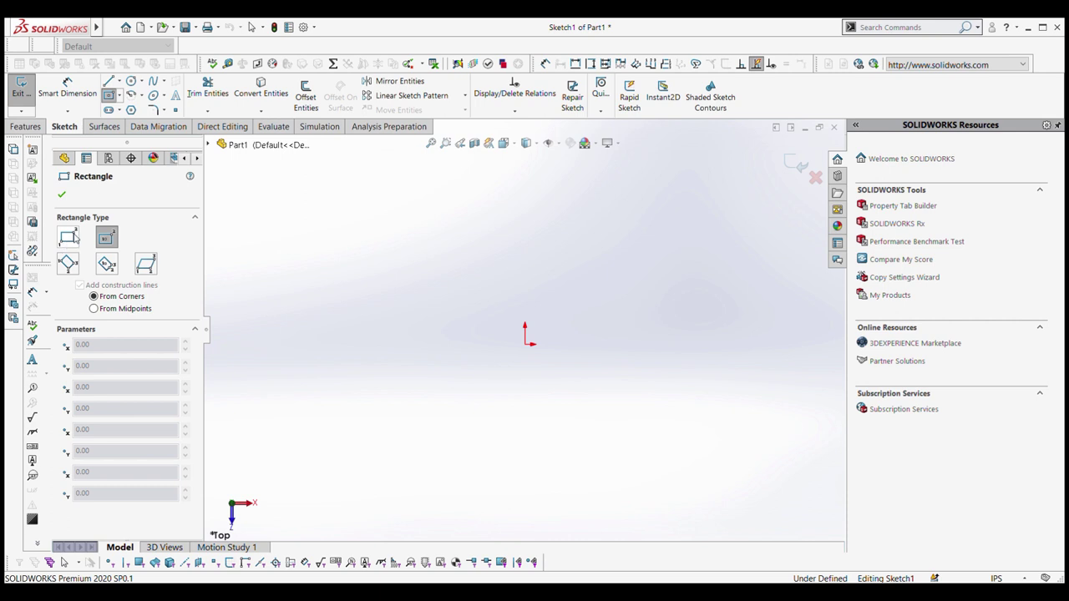
left_click(76, 241)
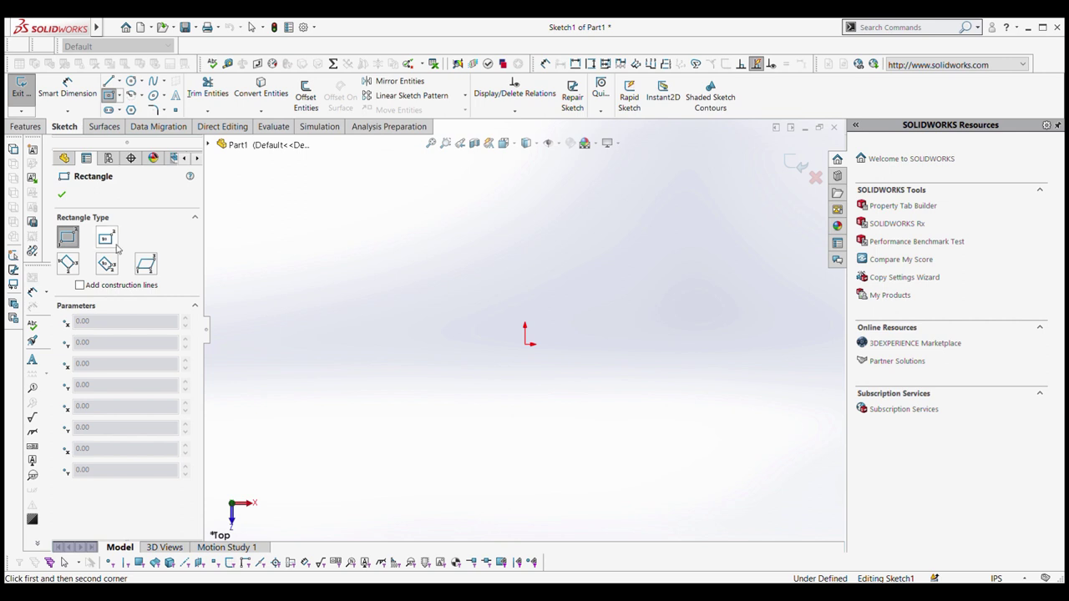
left_click(114, 248)
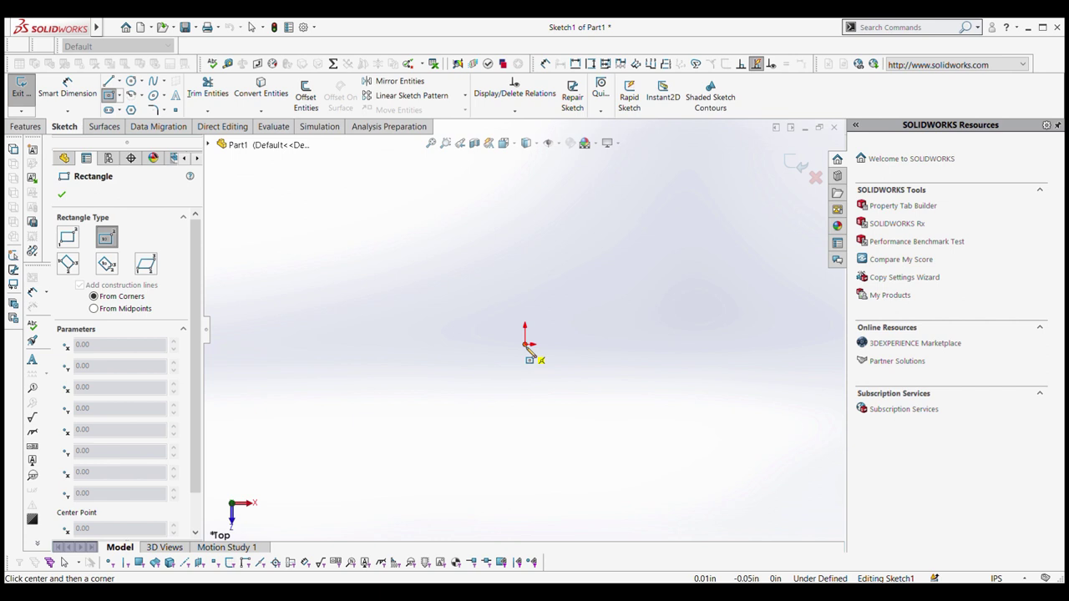
- Draw a center rectangle from the origin with construction diagonals, cancelling a stray second rectangle
left_click(525, 344)
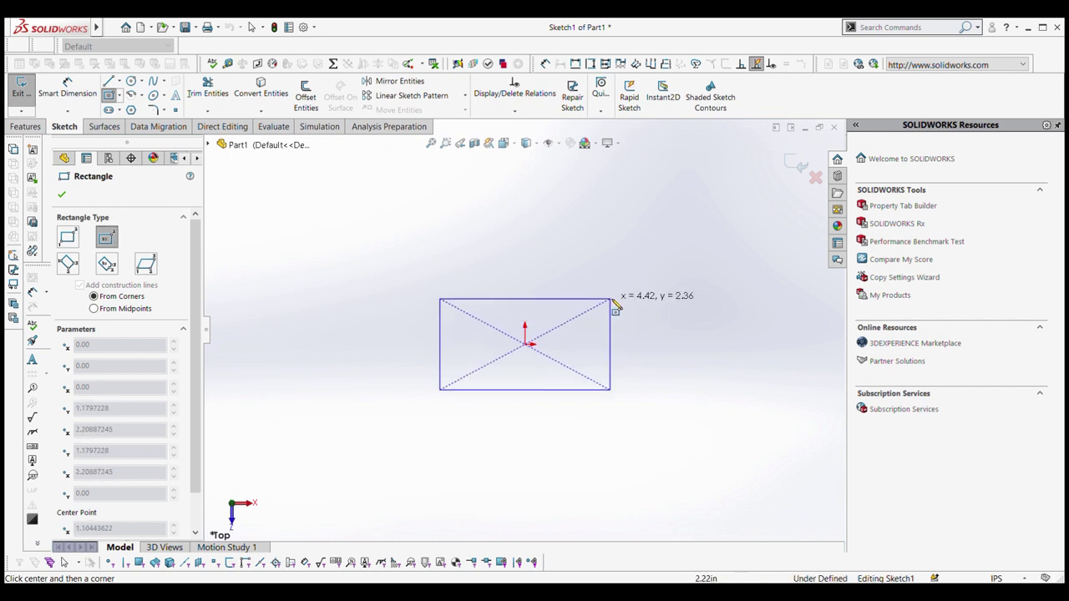
left_click(659, 239)
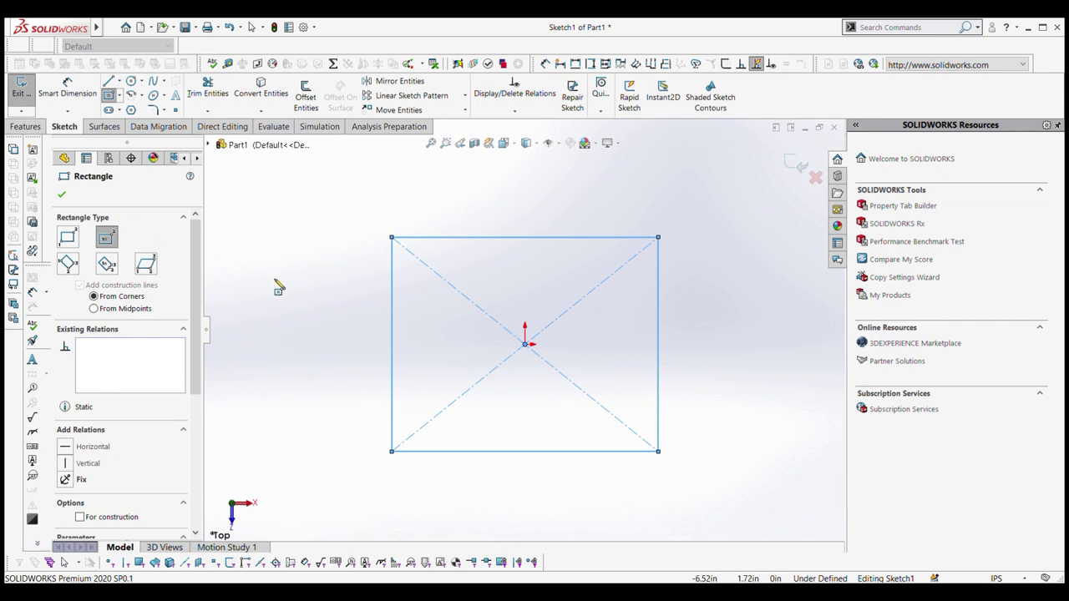
left_click(258, 267)
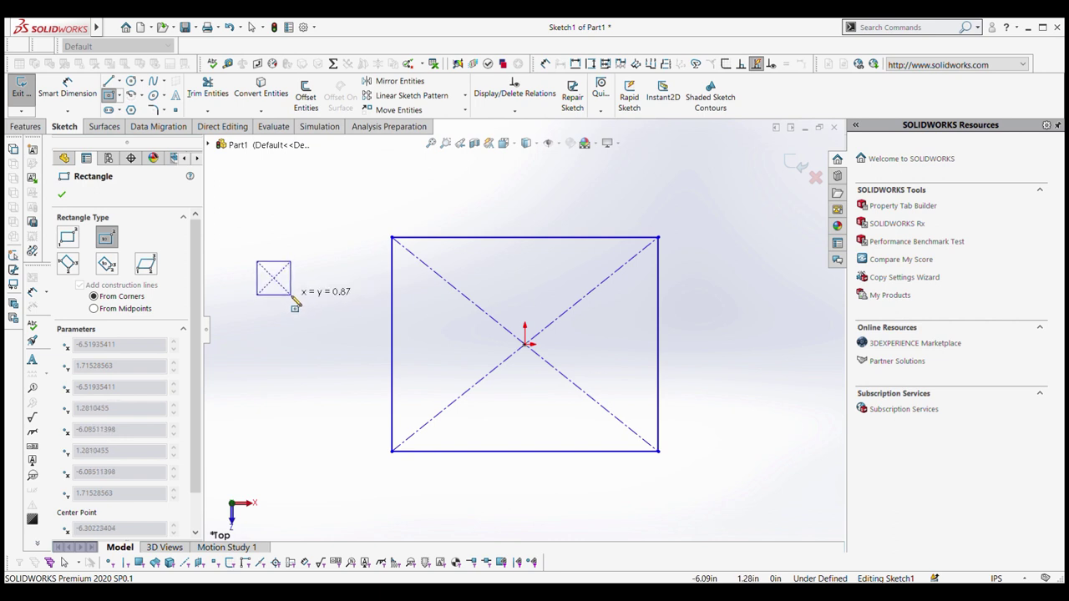
key("Escape")
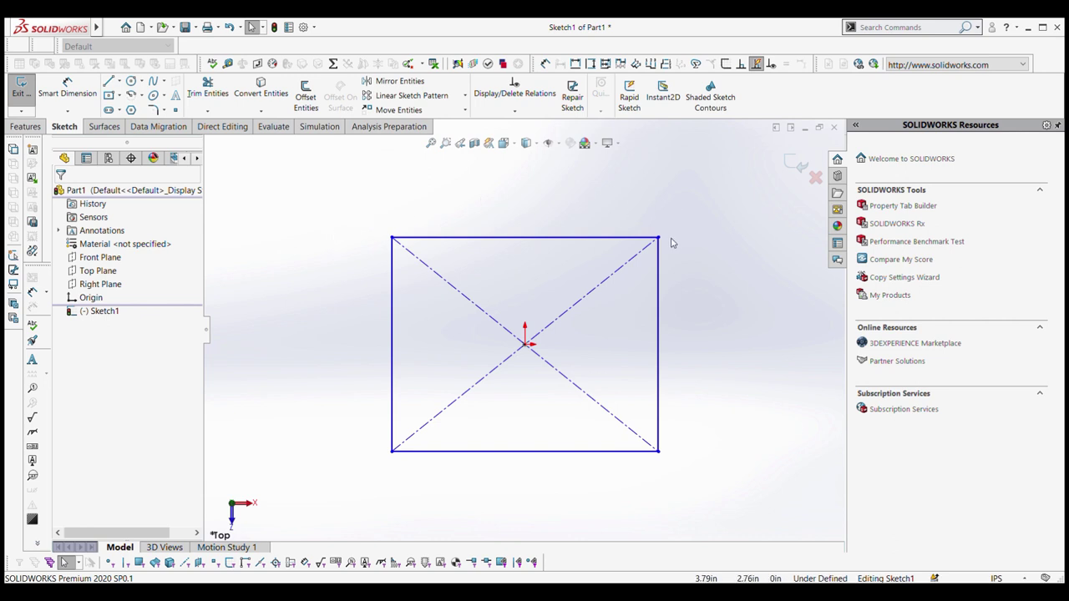
- Enlarge the centred rectangle by pulling its top-right corner outward
mouse_move(659, 240)
left_mouse_down()
mouse_move(680, 266)
mouse_move(666, 275)
mouse_move(612, 259)
mouse_move(591, 194)
mouse_move(650, 172)
mouse_move(691, 211)
mouse_move(667, 227)
mouse_move(676, 234)
left_mouse_up()
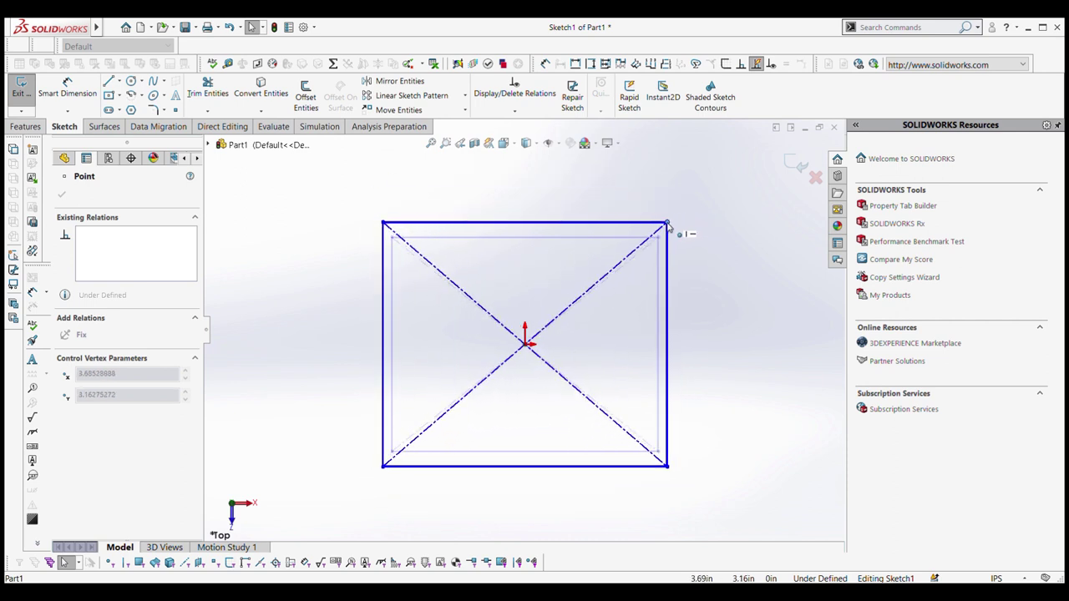
left_click(677, 242)
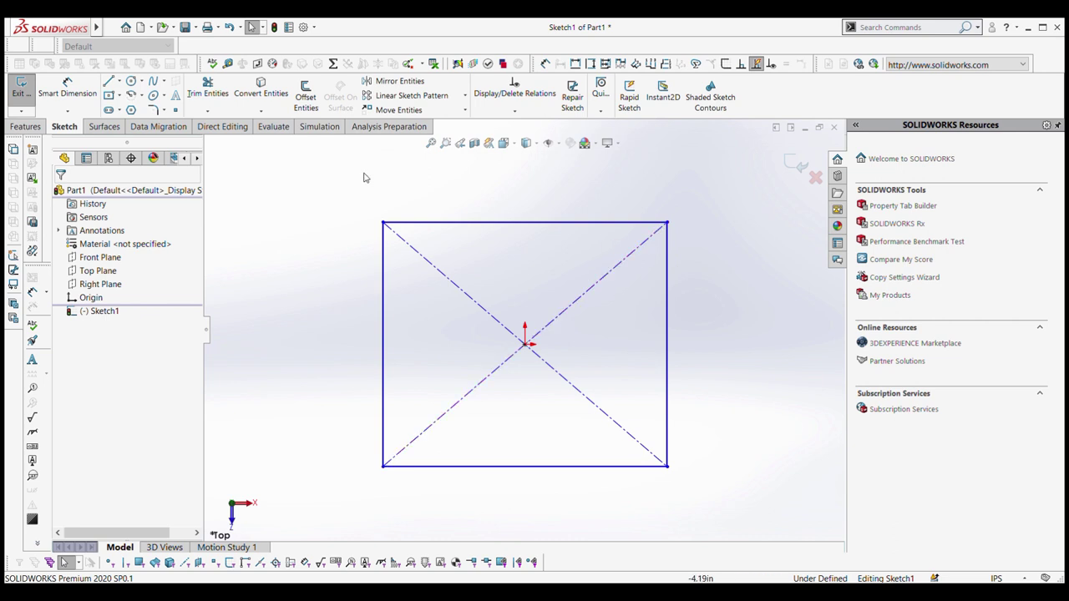
left_click(81, 93)
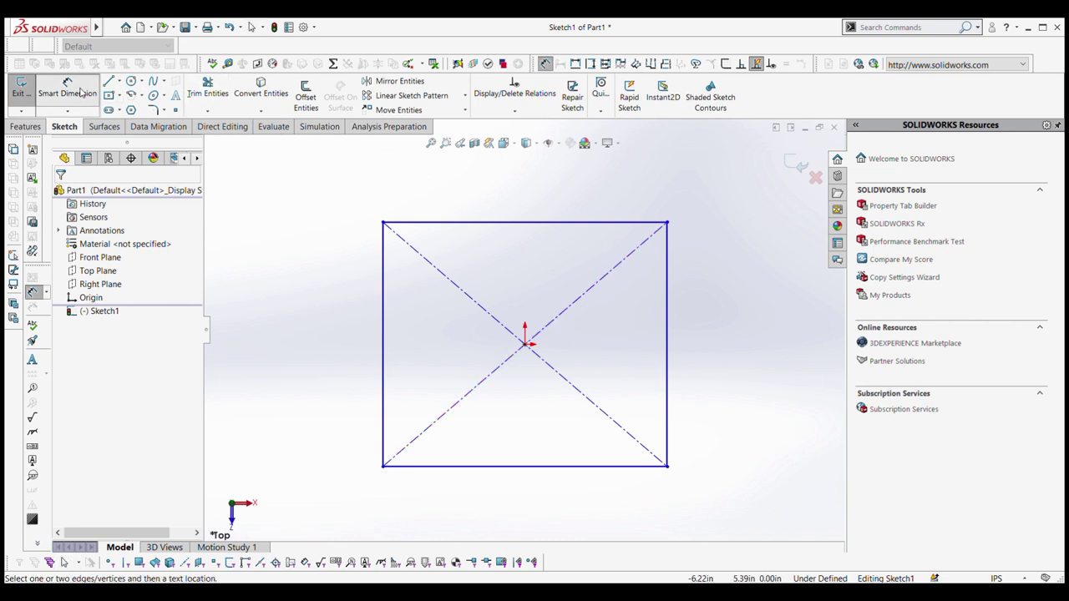
- Finish the second construction diagonal to the rectangle's bottom-right corner
left_click(383, 224)
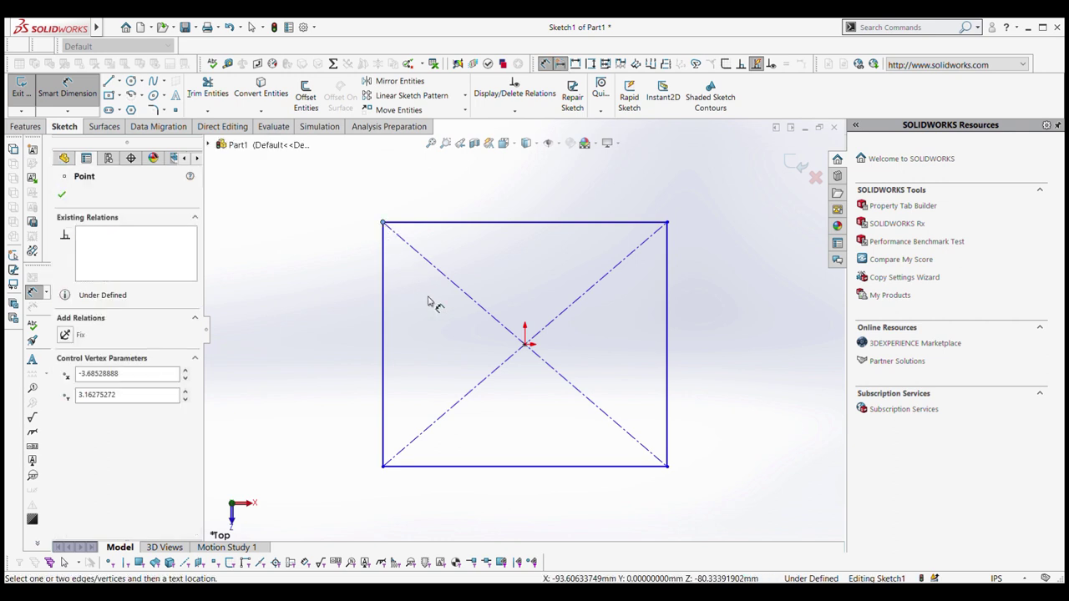
left_click(668, 470)
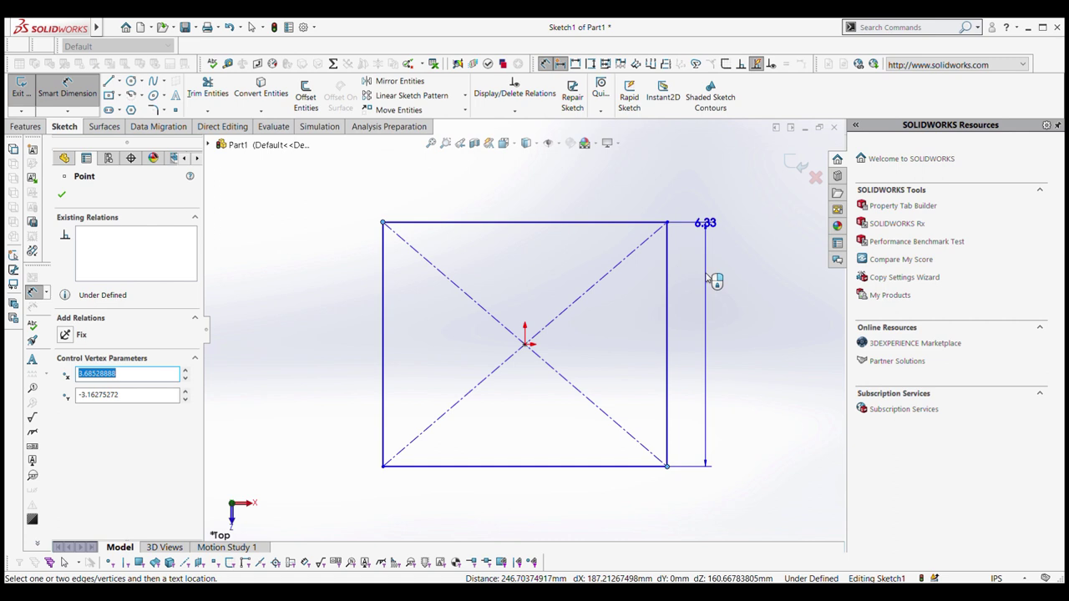
key("Escape")
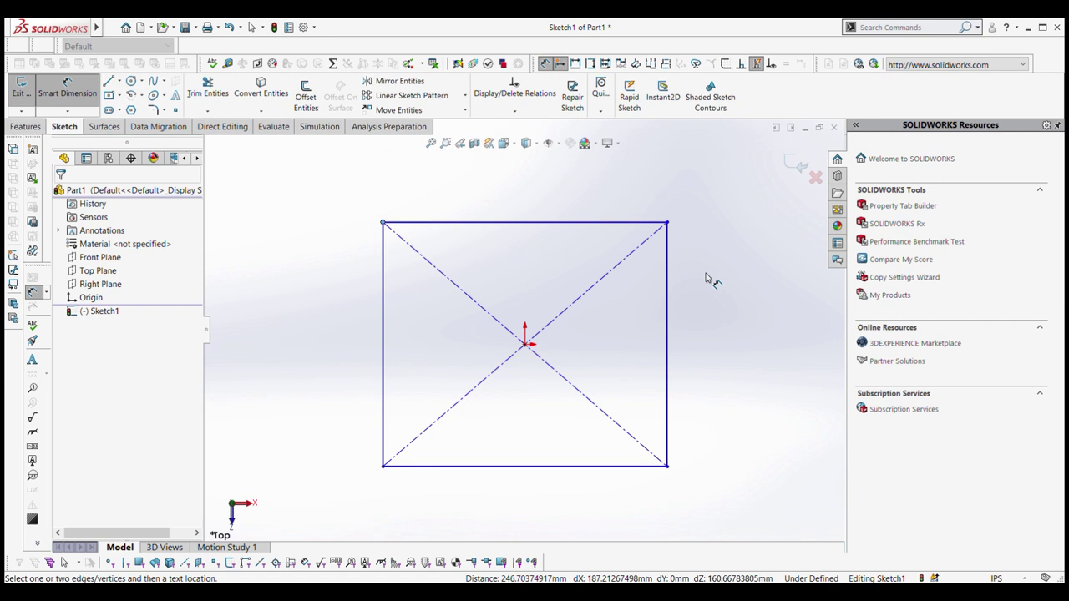
left_click(524, 223)
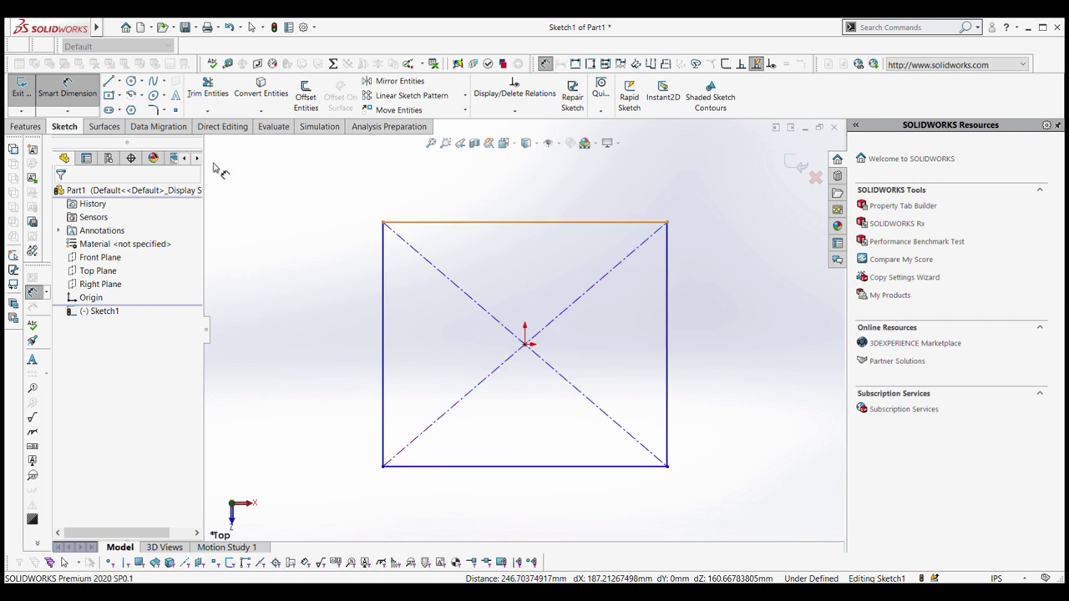
left_click(67, 86)
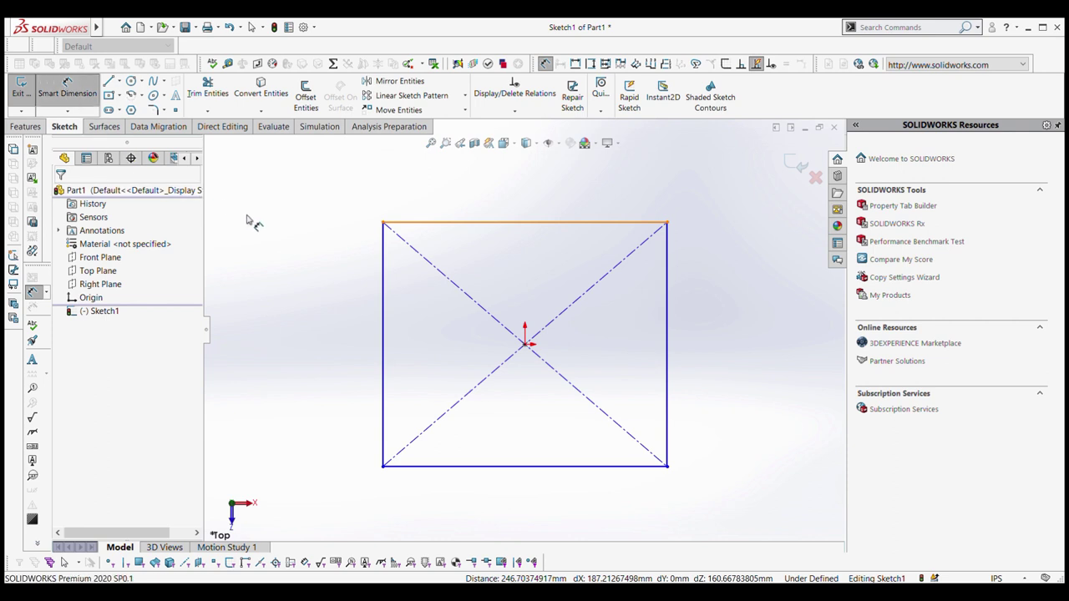
left_click(68, 94)
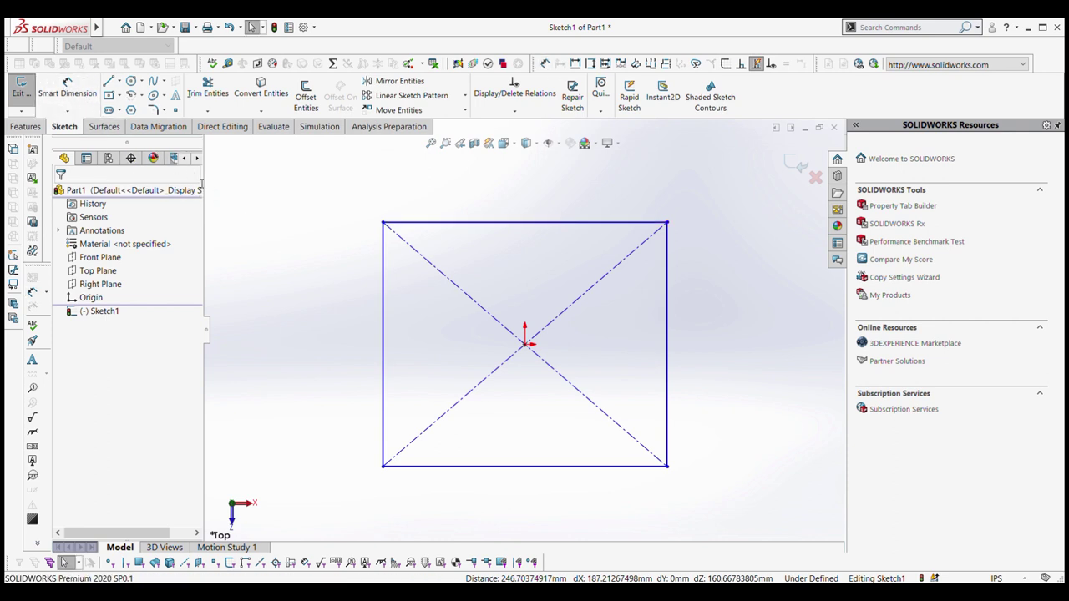
left_click(66, 87)
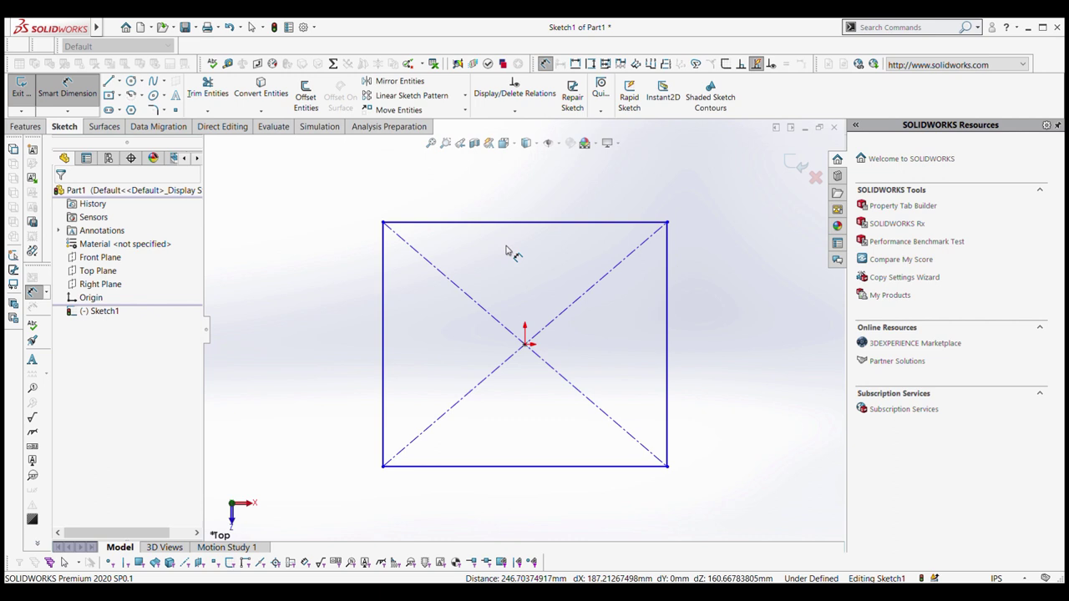
- Dimension the rectangle's top edge 5.00 in and right edge 4.00 in
left_click(513, 212)
left_click(522, 197)
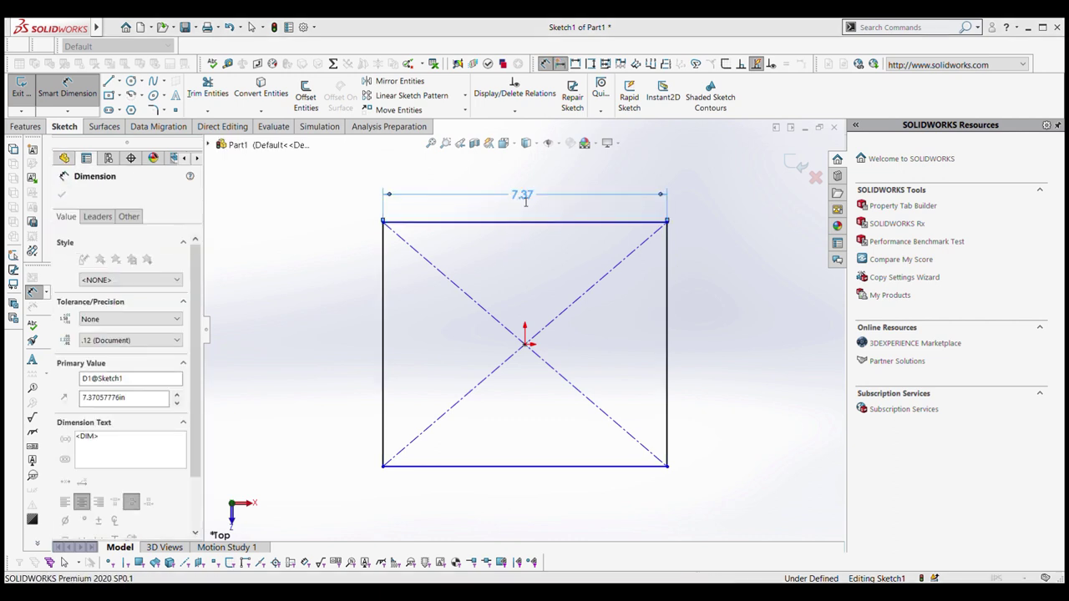
type("5")
key("Return")
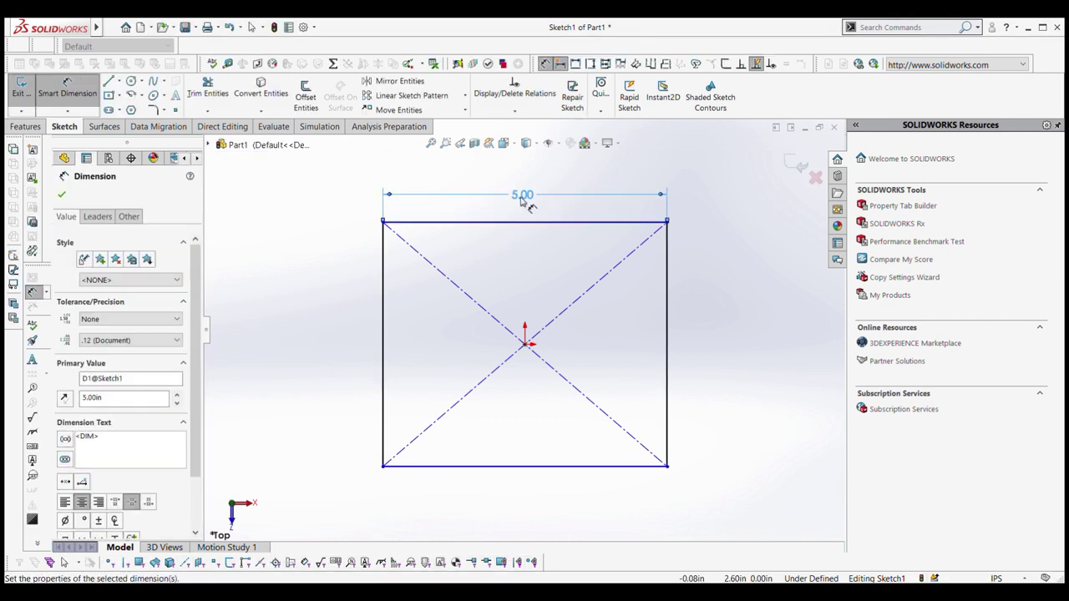
left_click(667, 311)
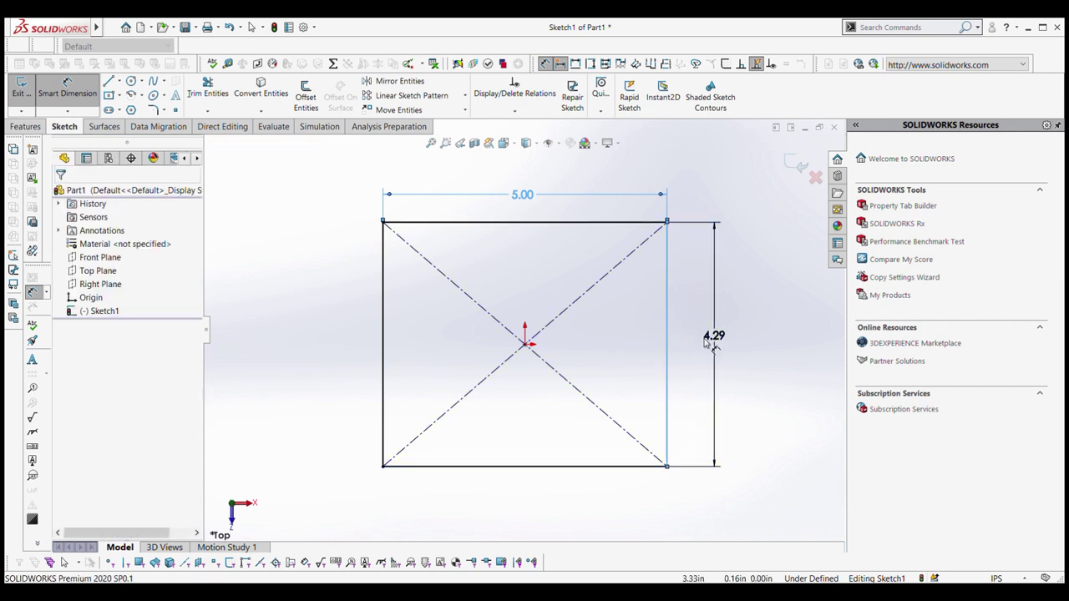
left_click(712, 335)
type("4.00in")
key("Return")
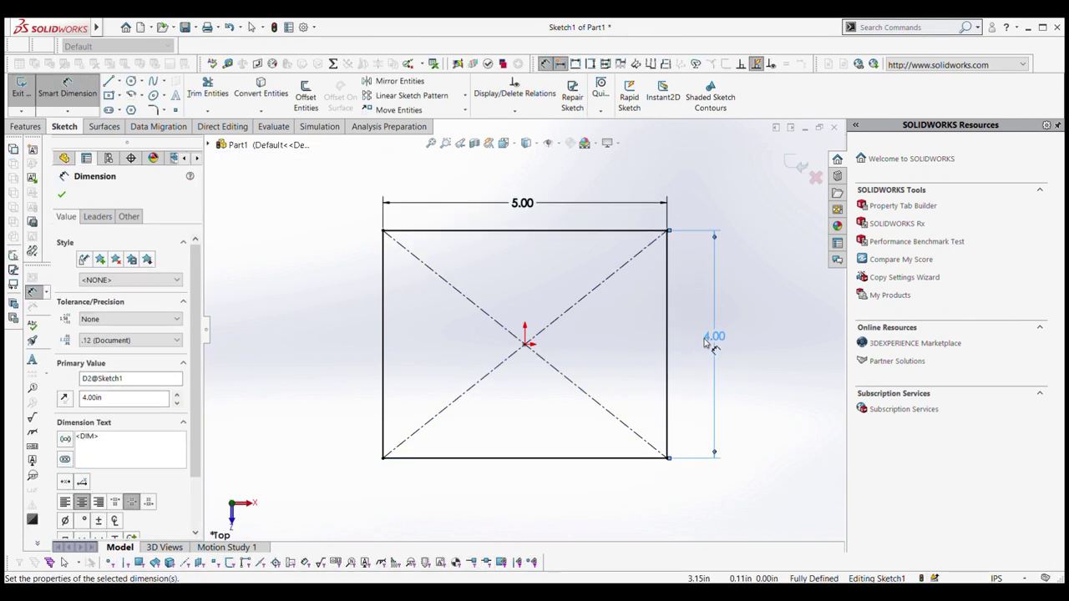
left_click(58, 86)
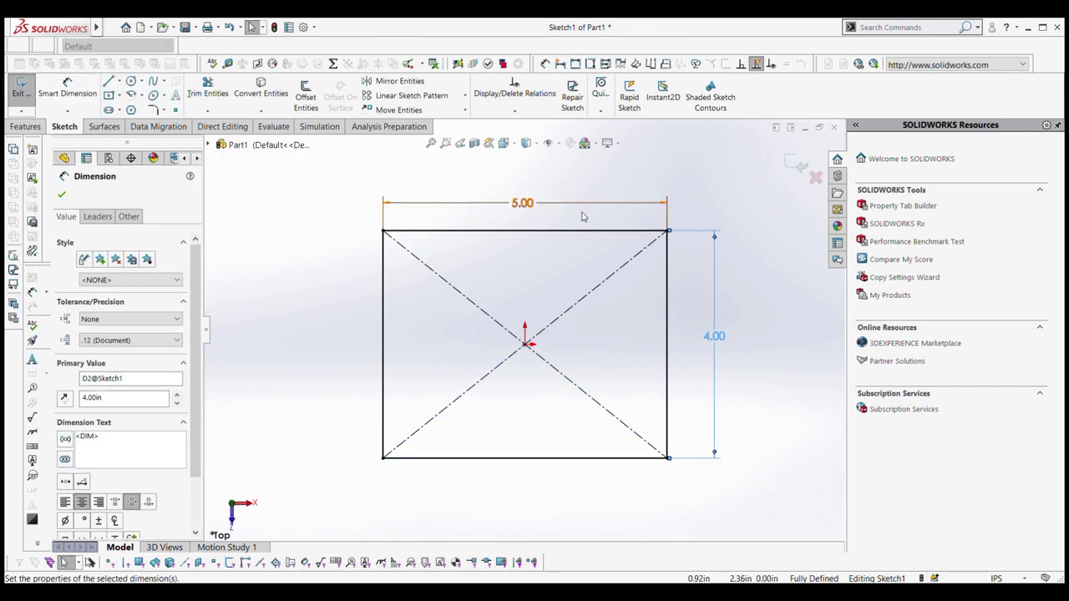
left_click(668, 230)
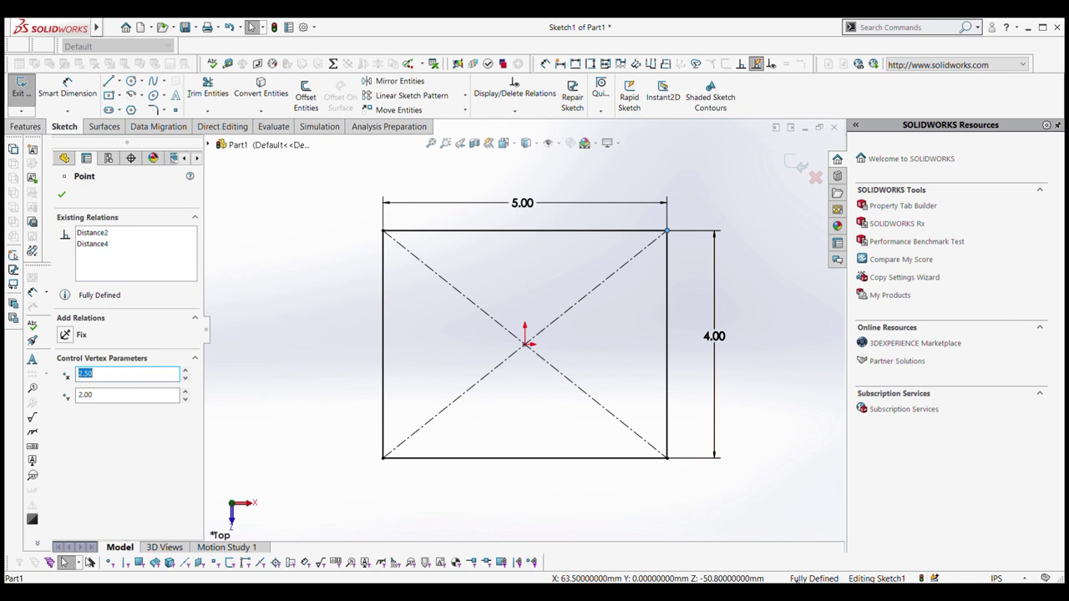
left_click(607, 317)
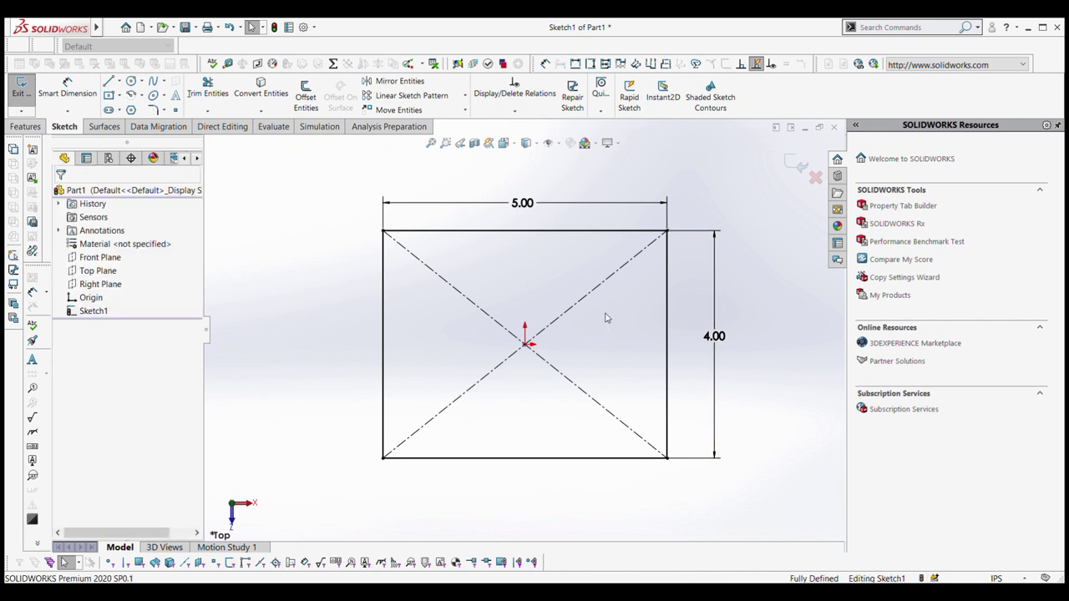
left_click(526, 344)
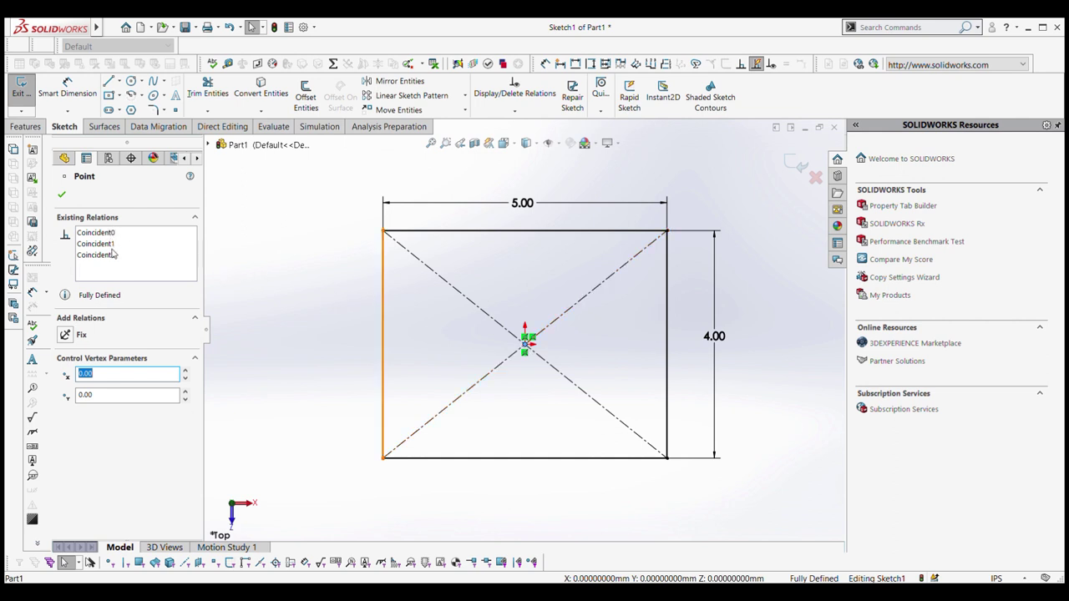
left_click(270, 306)
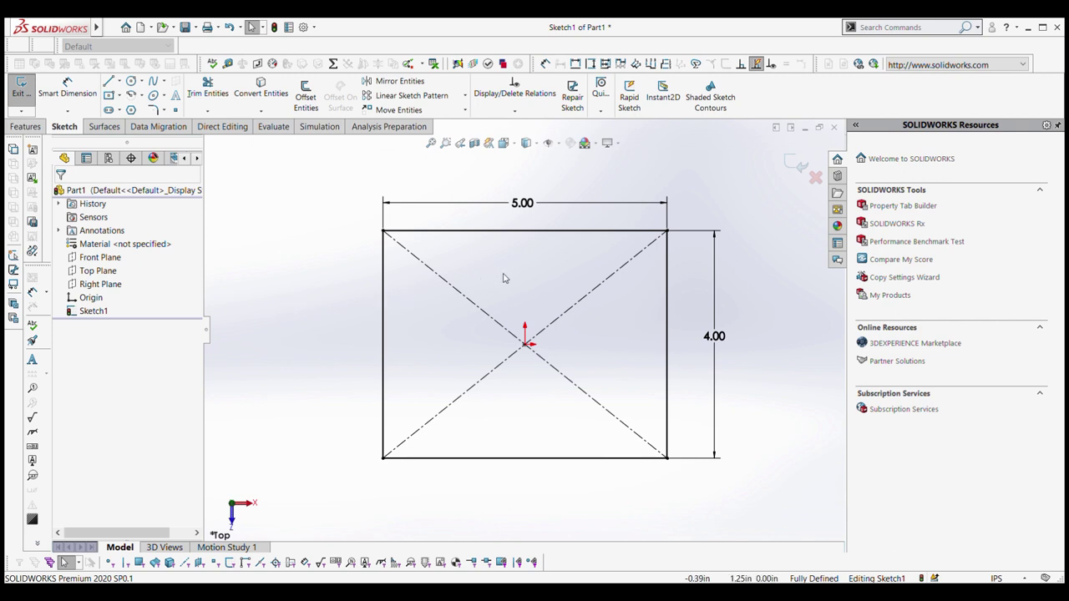
left_click(108, 95)
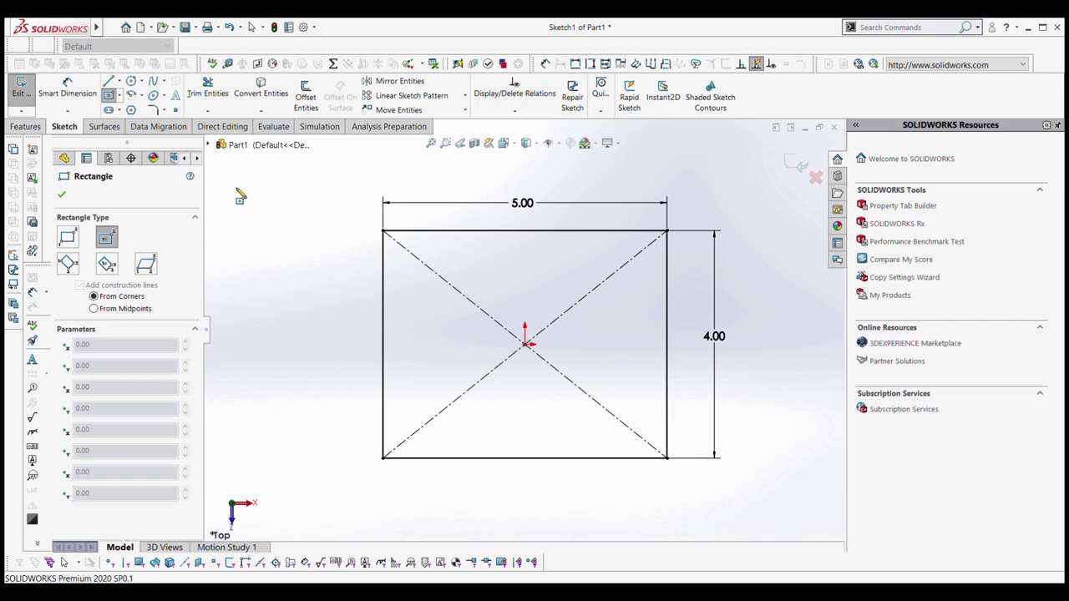
left_click(241, 211)
left_click(293, 249)
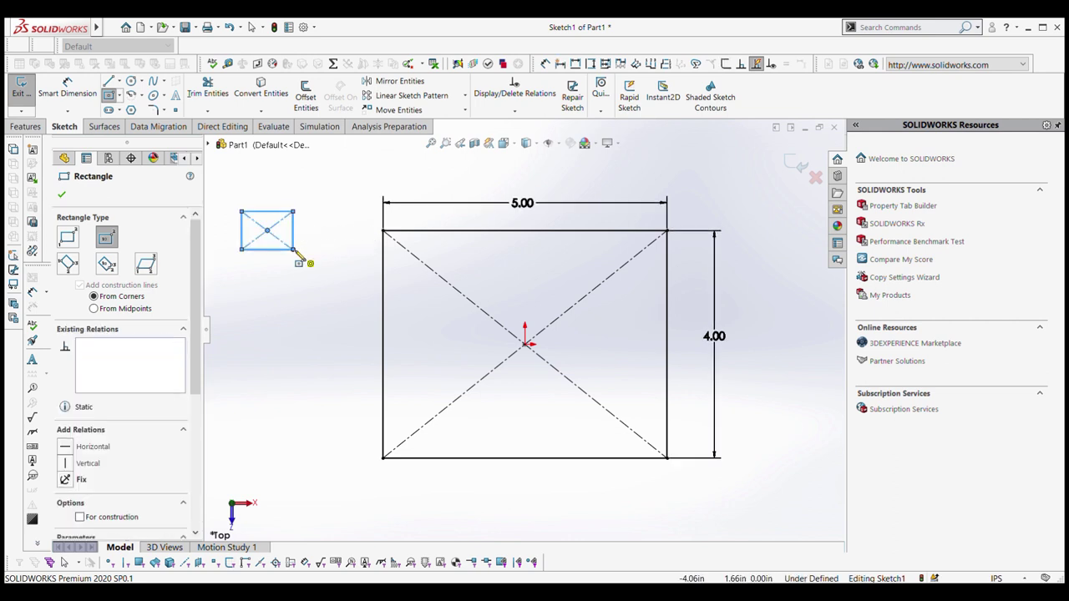
left_click(61, 194)
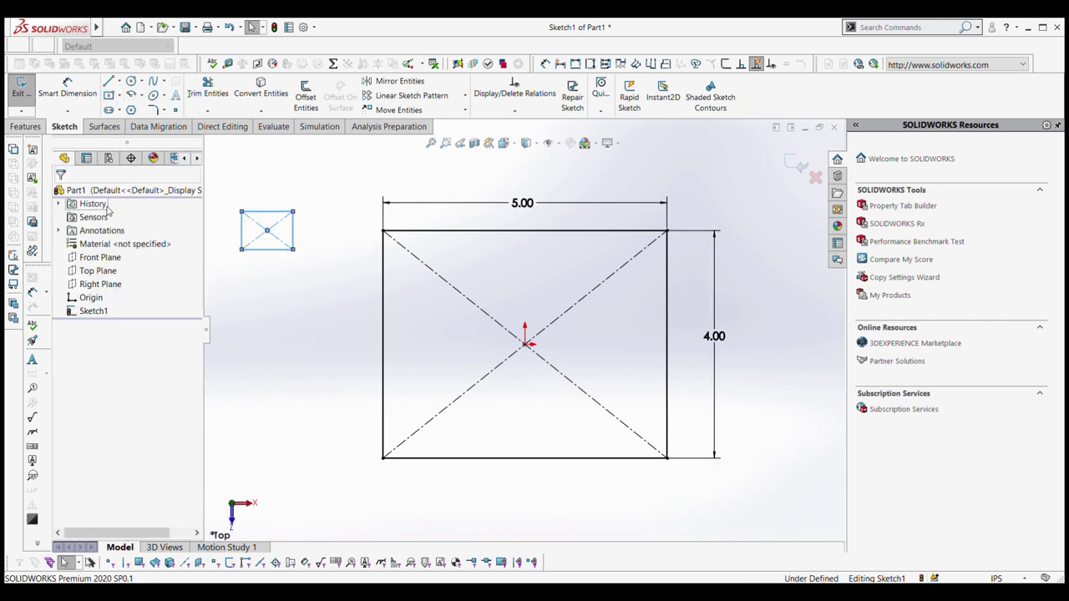
left_click_drag(268, 230, 286, 260)
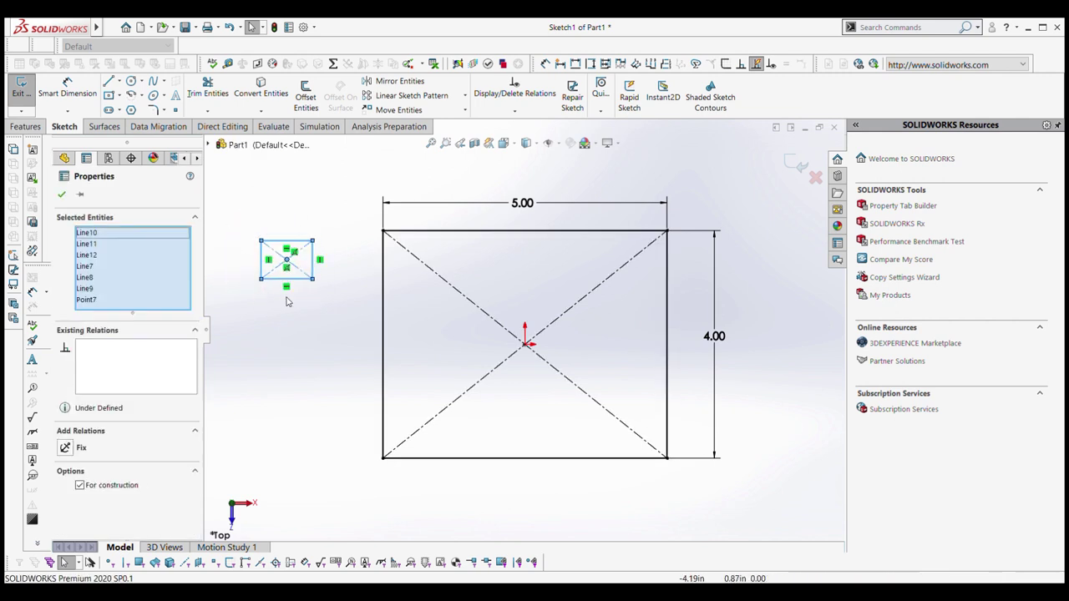
left_click(286, 301)
mouse_move(229, 217)
left_mouse_down()
mouse_move(318, 240)
mouse_move(336, 262)
mouse_move(276, 303)
left_mouse_up()
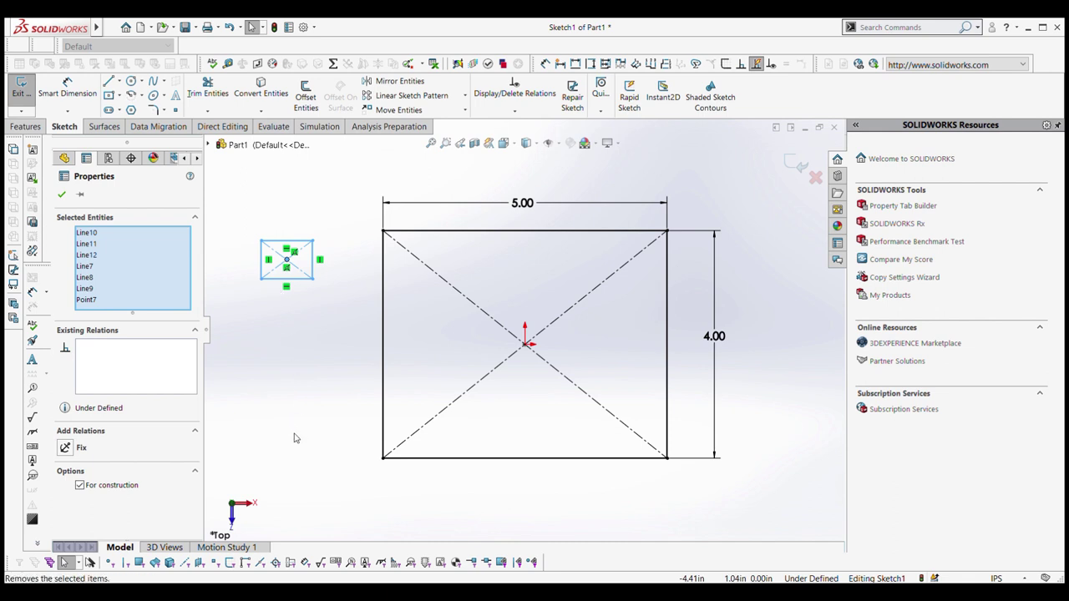
key("Delete")
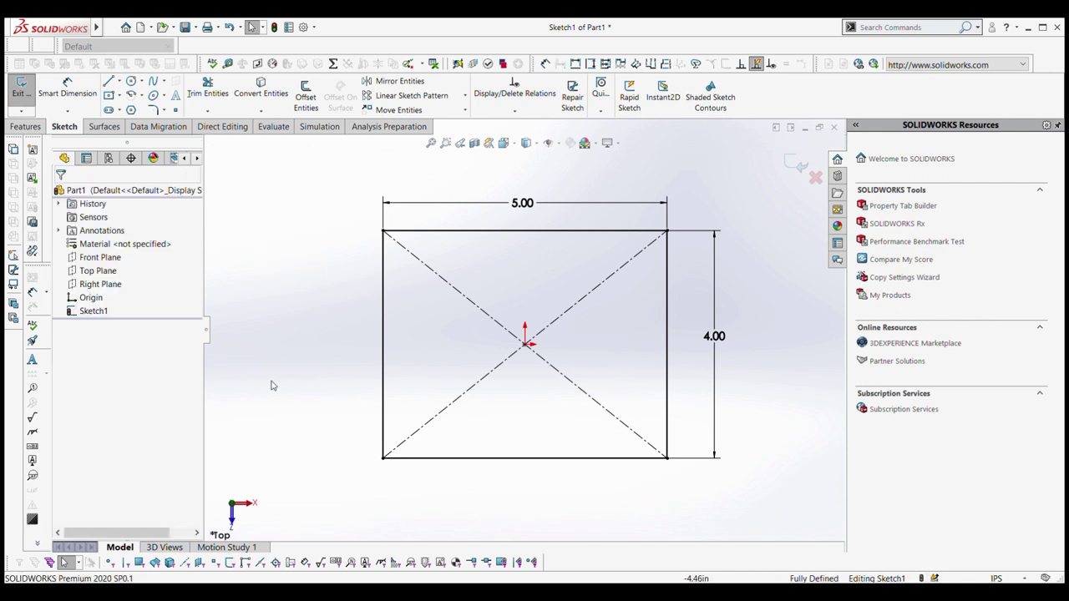
- Extrude the 5 by 4 in rectangle 2.00 in as Boss-Extrude1
left_click(27, 128)
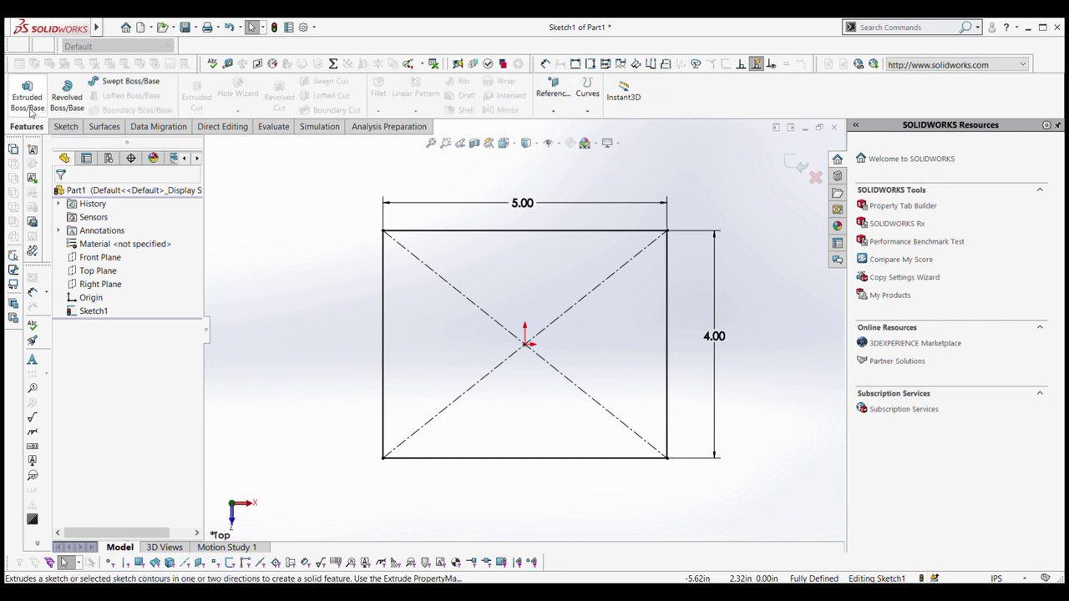
left_click(28, 99)
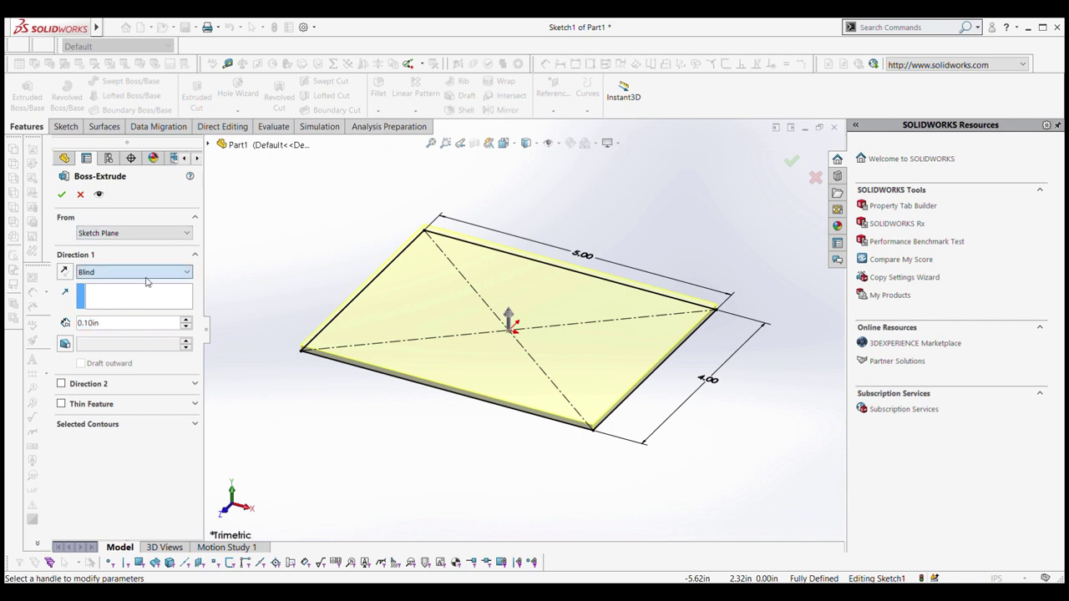
left_click(124, 329)
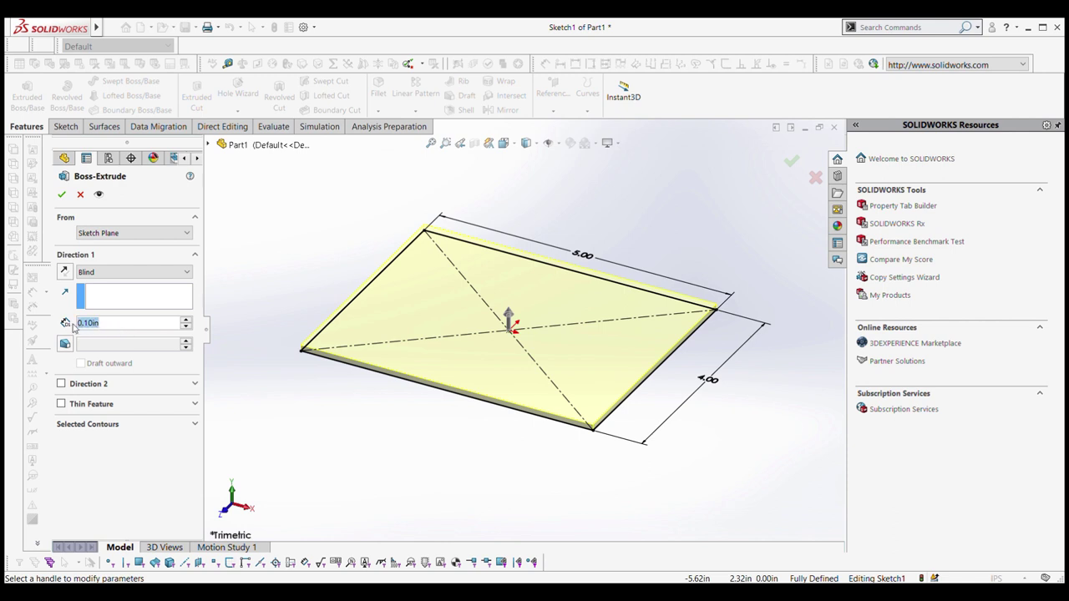
key("Return")
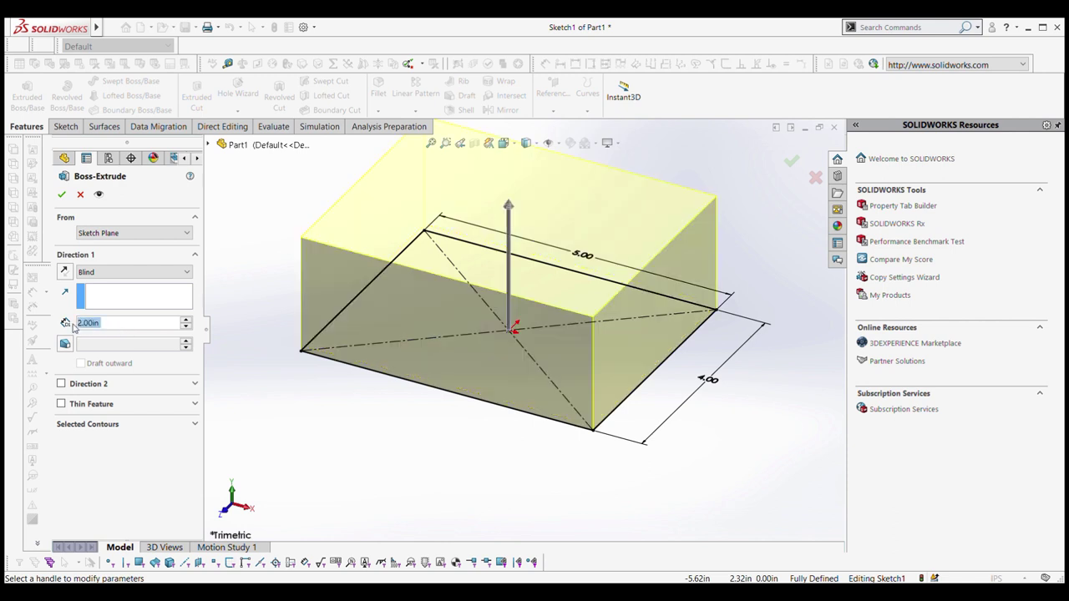
left_click(61, 195)
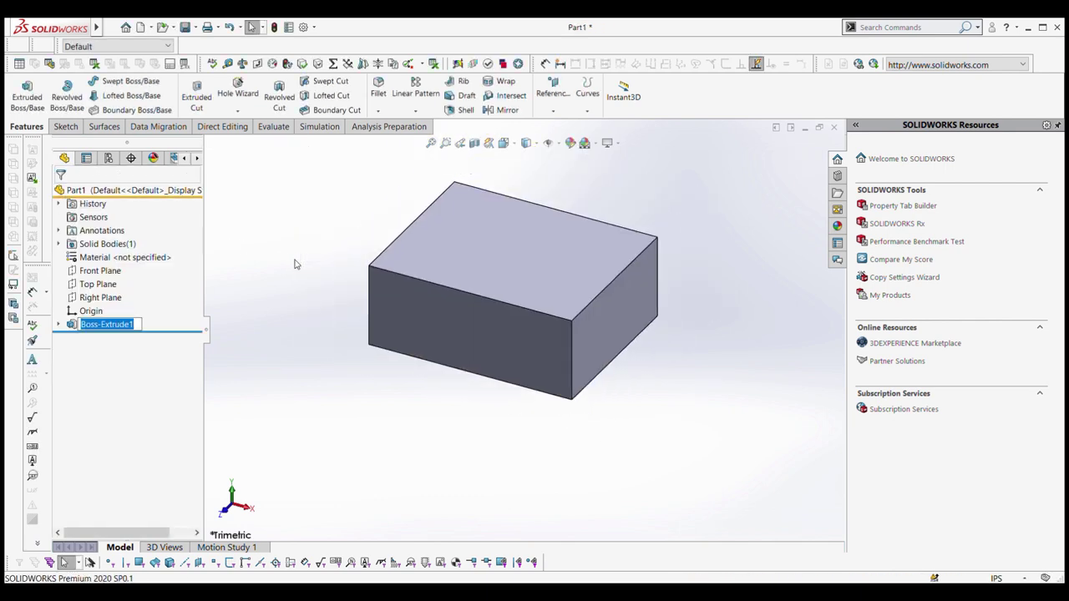
- Reopen Boss-Extrude1 unchanged, then expand it in the tree and select Sketch1
middle_click_drag(360, 231, 364, 275)
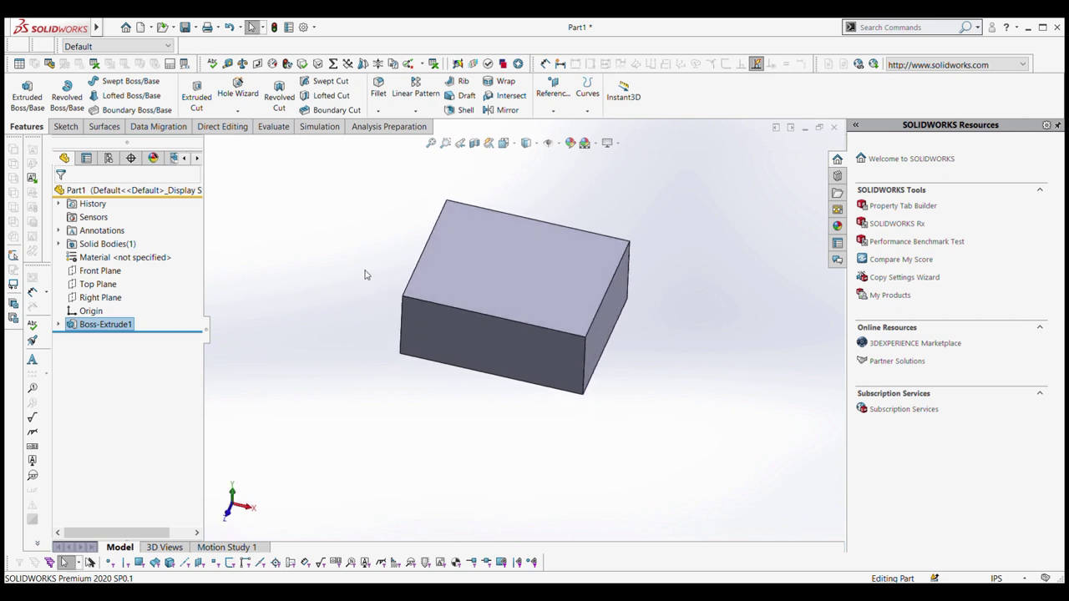
left_click(132, 324)
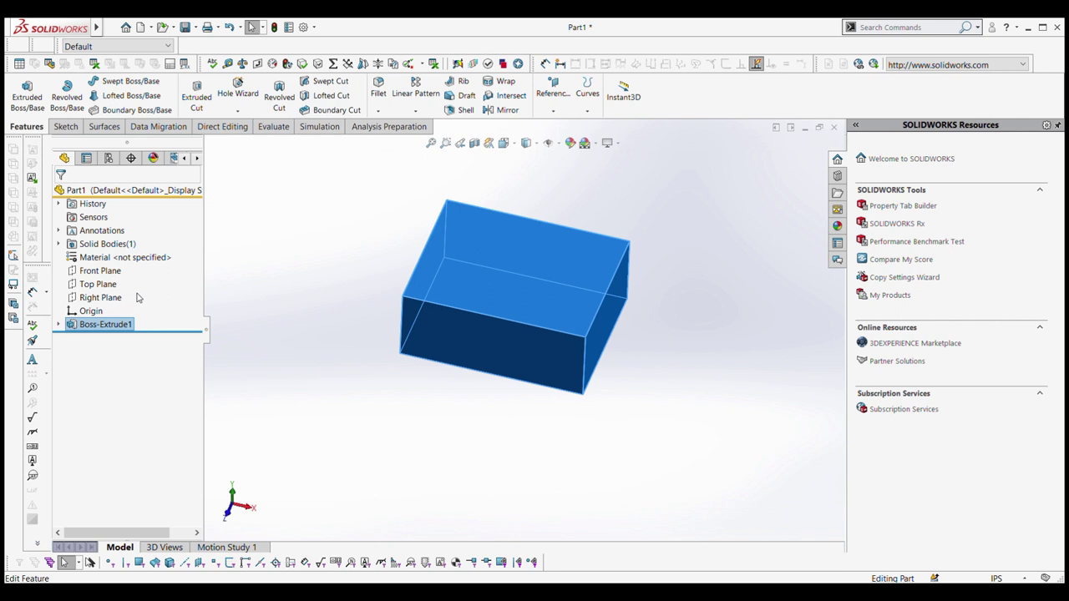
left_click(137, 297)
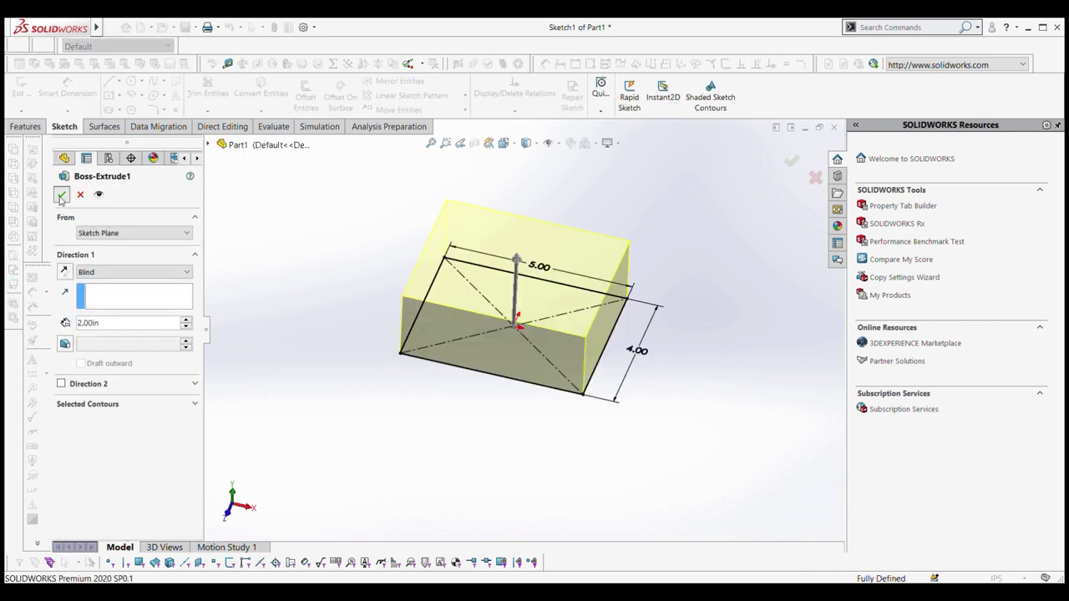
left_click(61, 195)
left_click(58, 324)
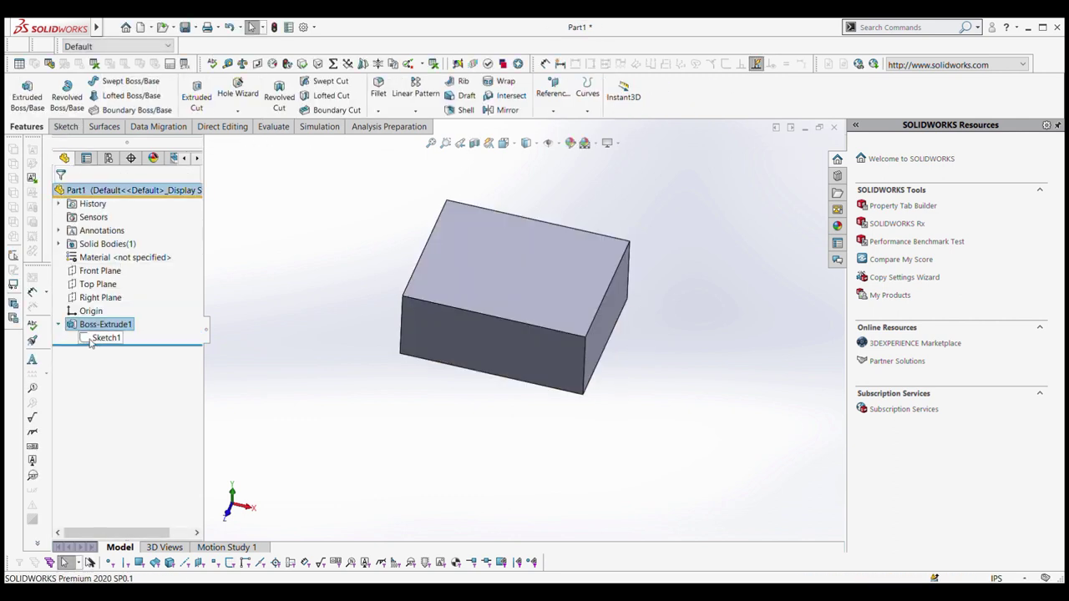
left_click(93, 338)
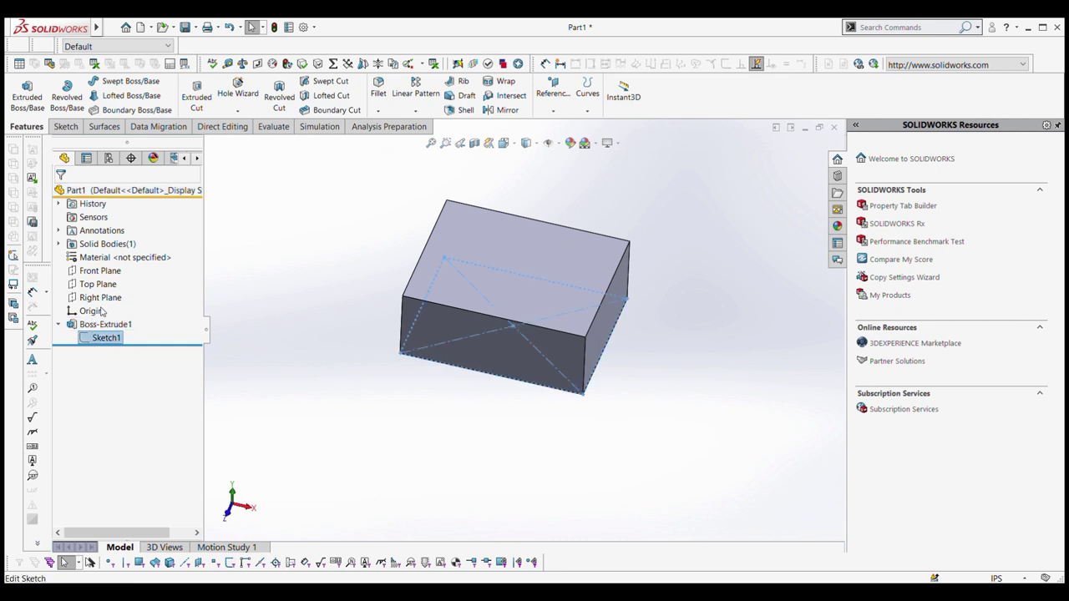
- Edit Sketch1 and switch to the Top view to see its 5.00 by 4.00 rectangle
left_click(102, 311)
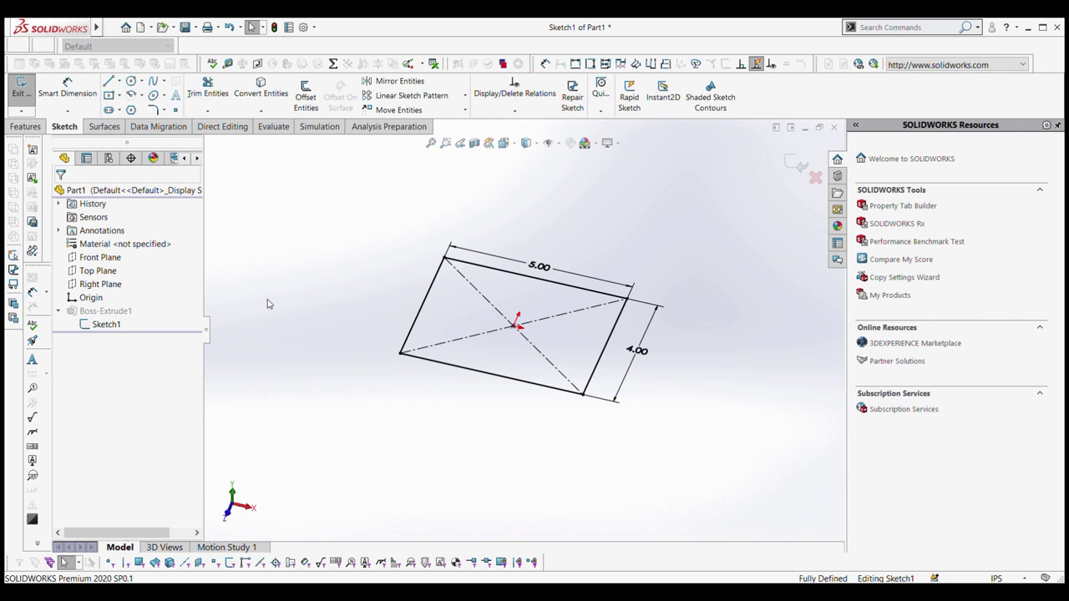
key("space")
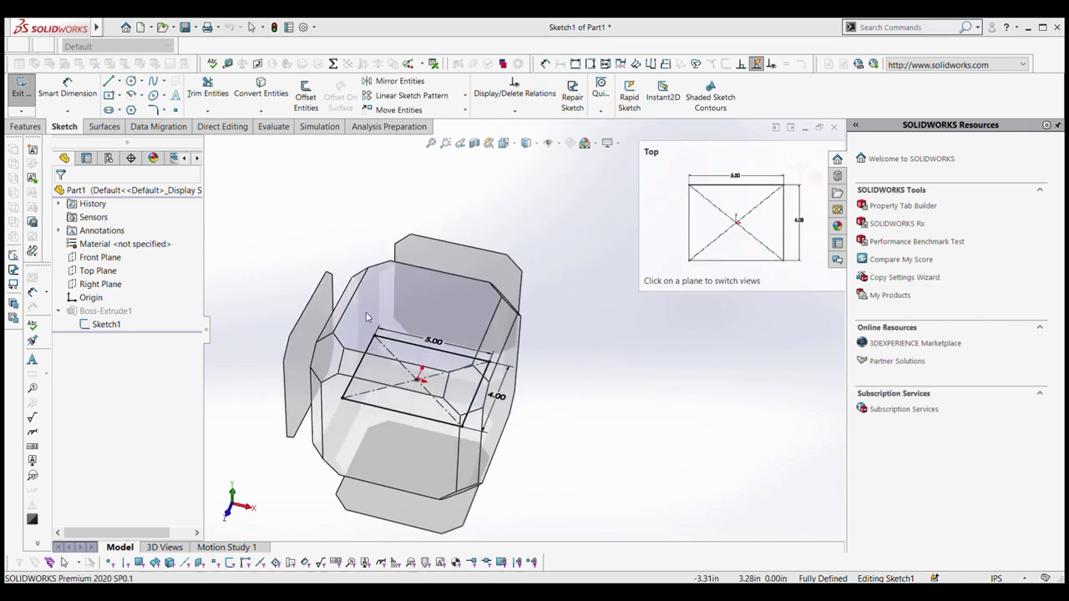
left_click(366, 312)
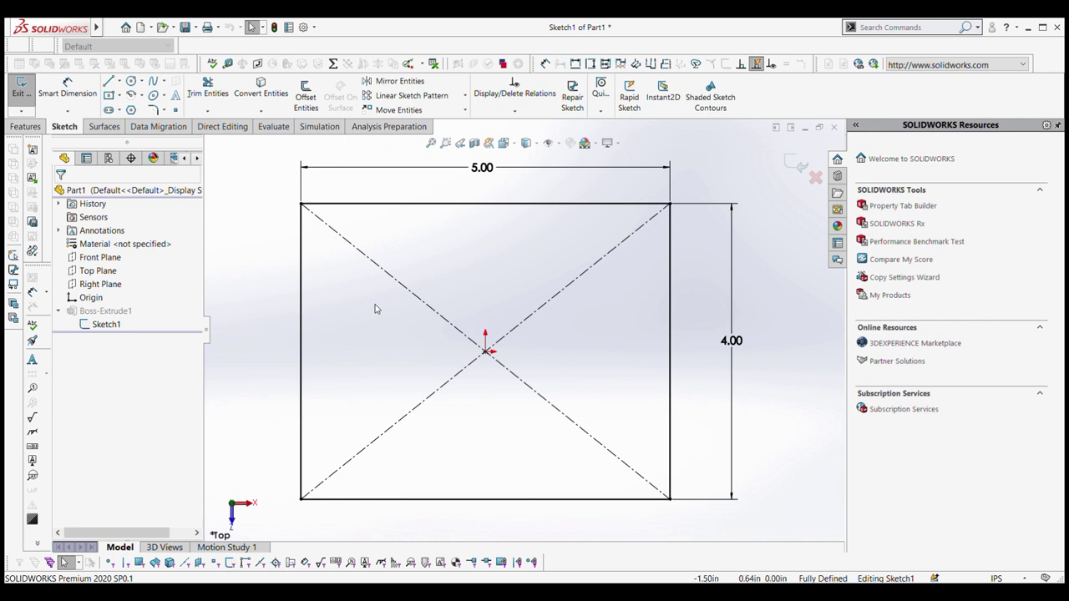
scroll(395, 342, "up", 2)
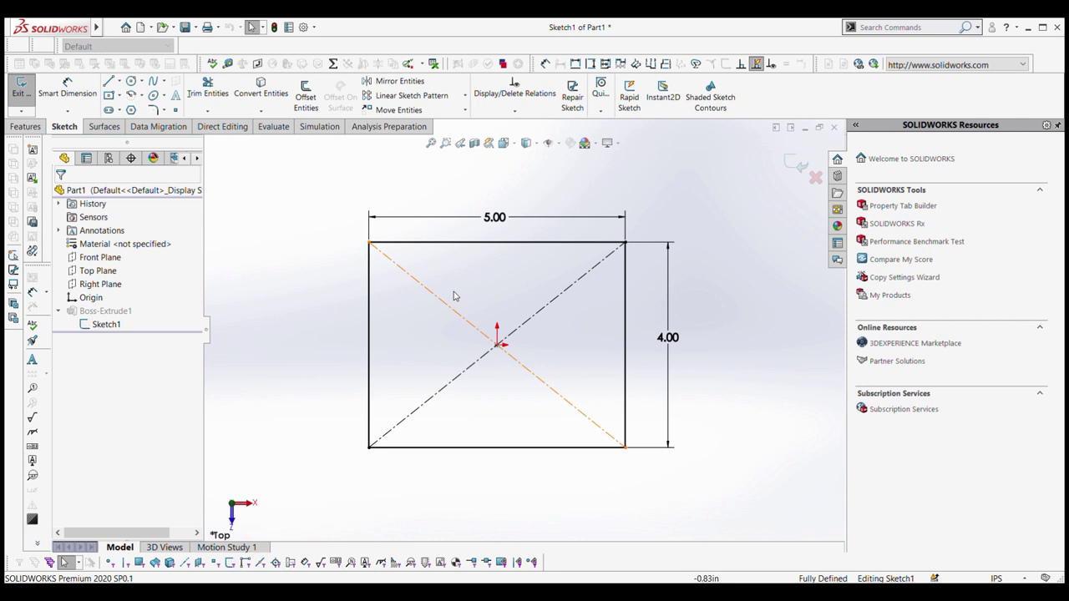
left_click(444, 307)
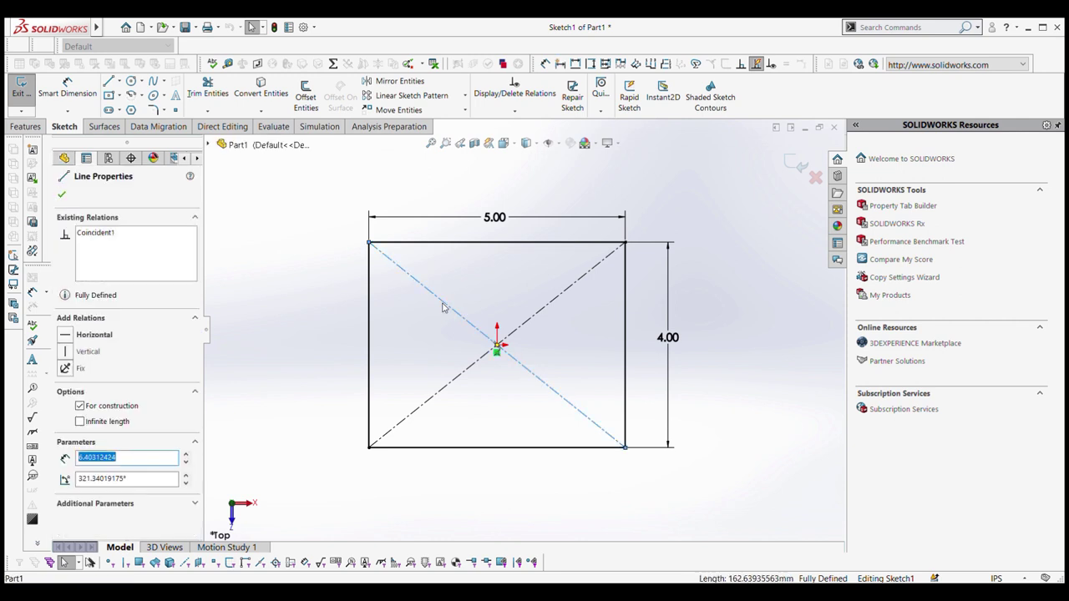
left_click(489, 304)
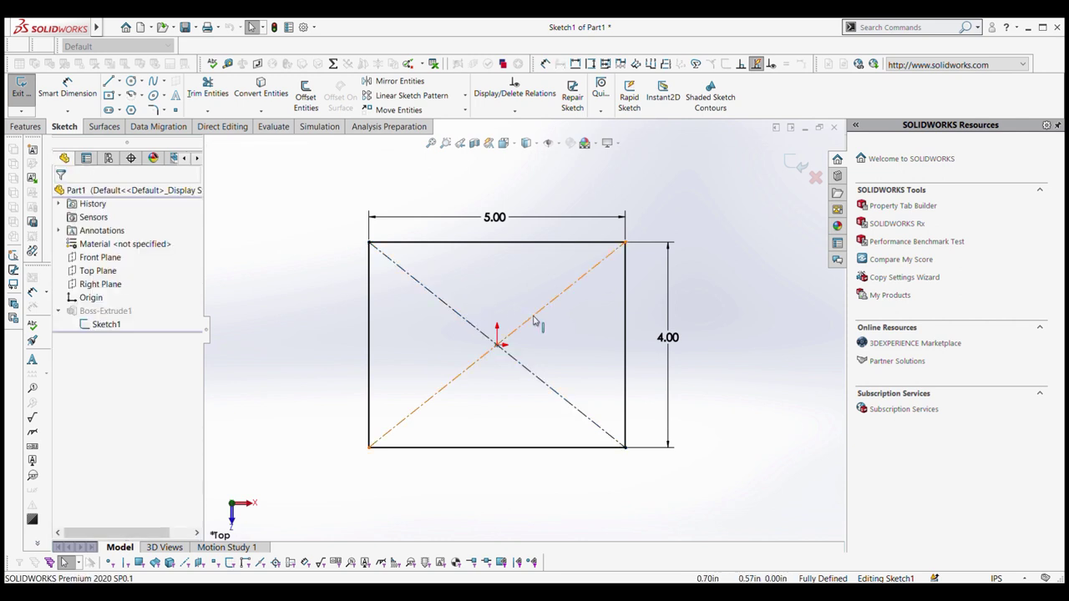
left_click(534, 320)
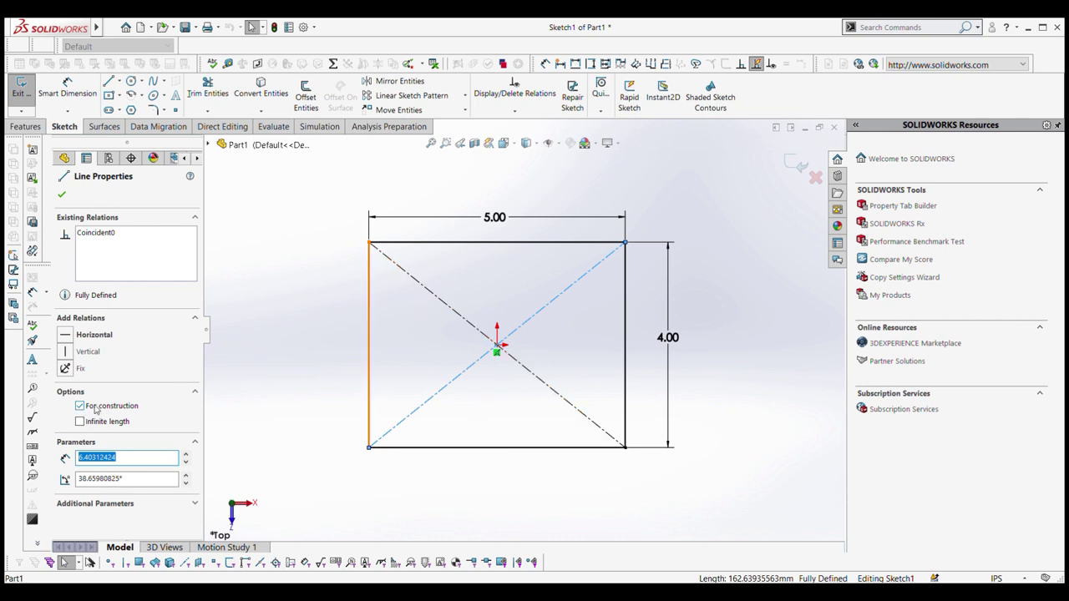
left_click(470, 304)
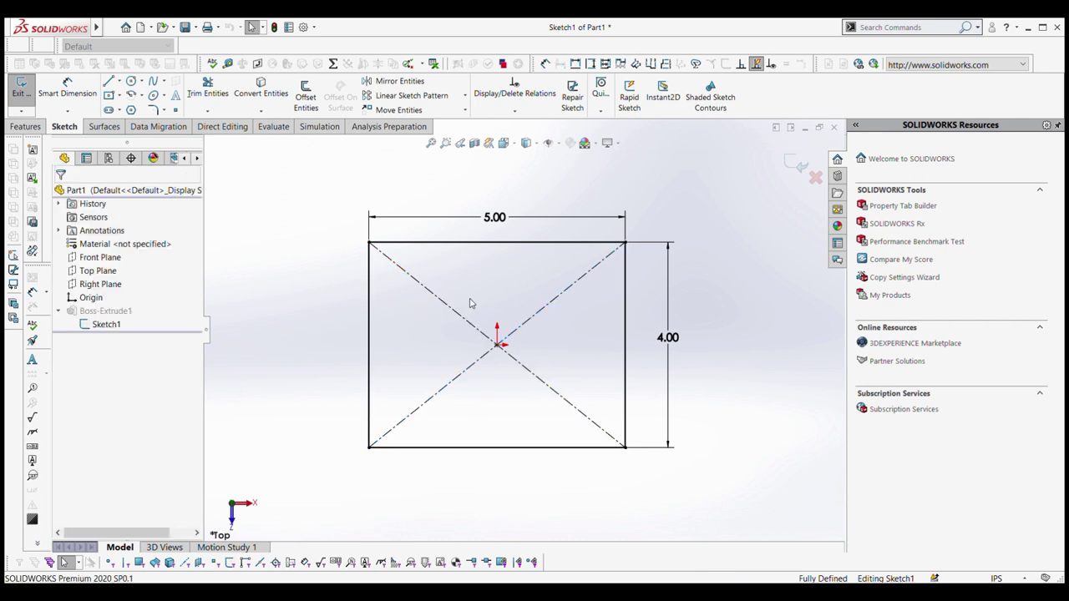
left_click(476, 244)
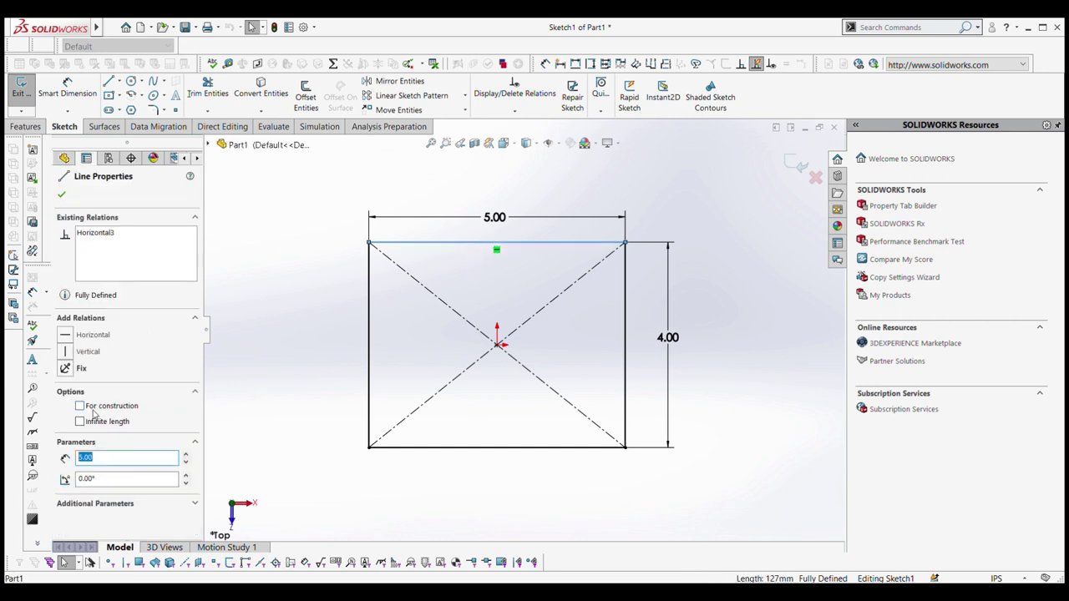
left_click(263, 384)
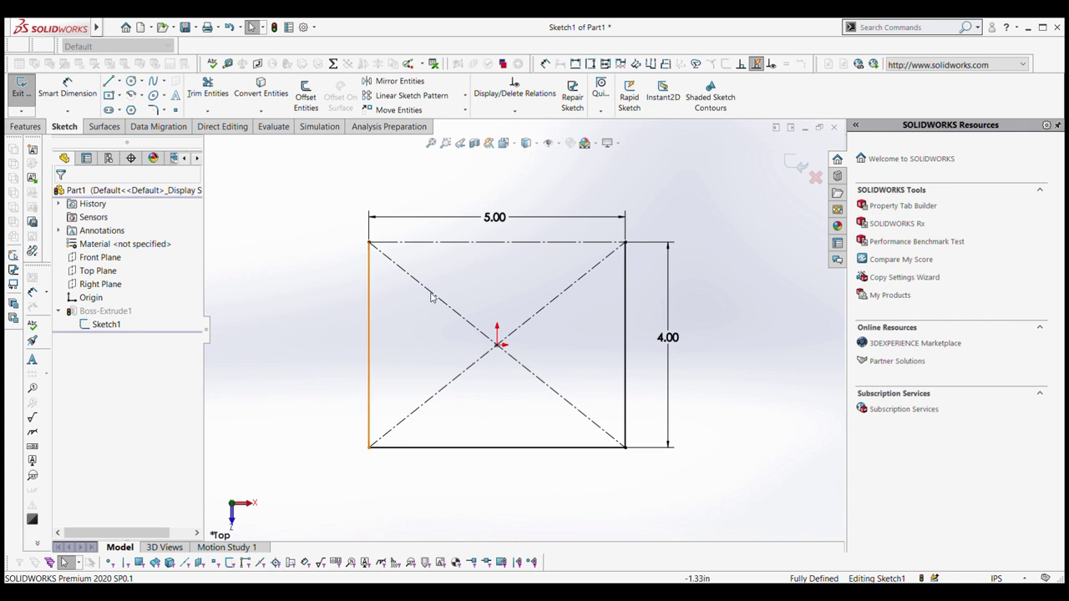
left_click(459, 243)
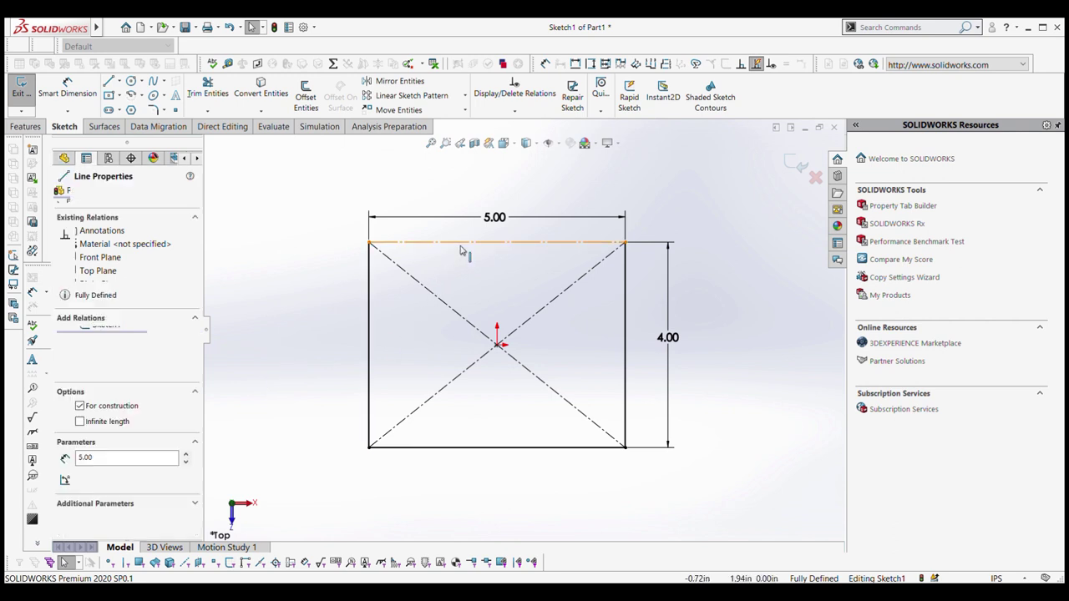
left_click(118, 407)
left_click(276, 323)
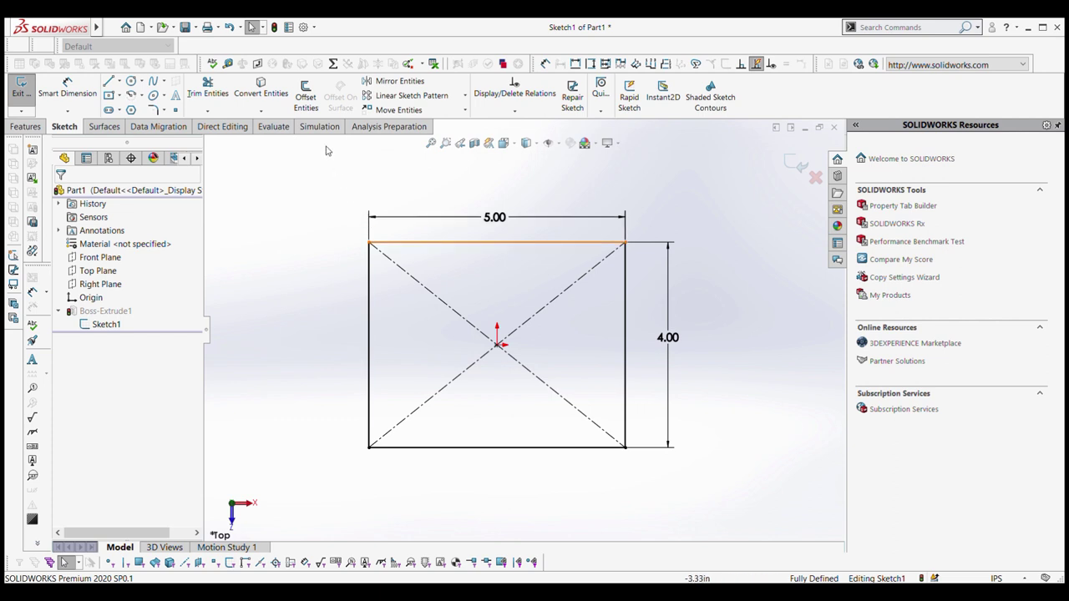
- Offset the 5 by 4 in rectangle 1.00 in outward to form an outer rectangle
left_click(306, 102)
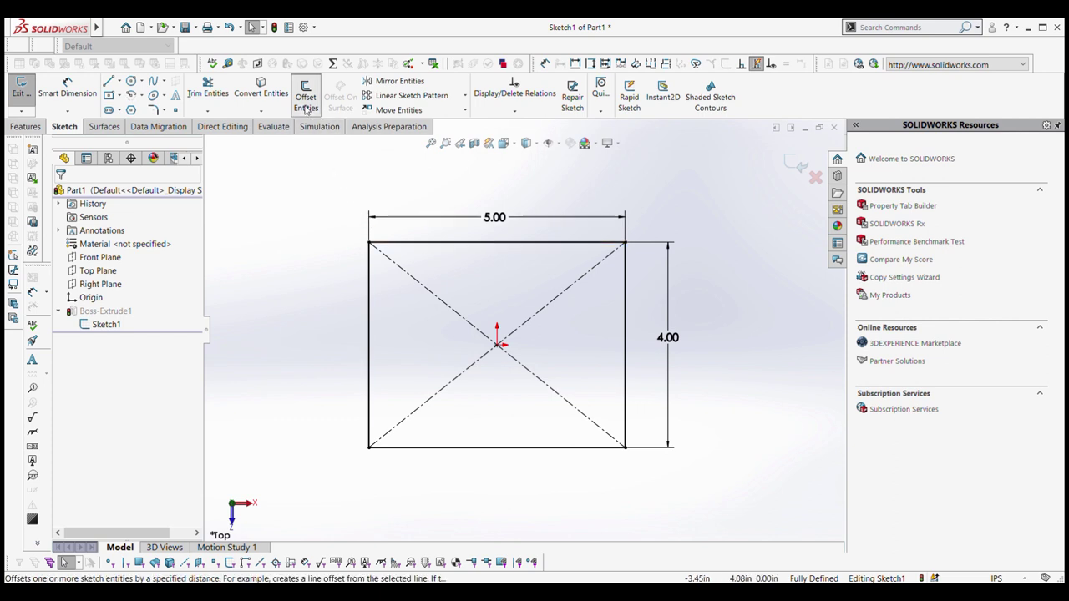
left_click(408, 248)
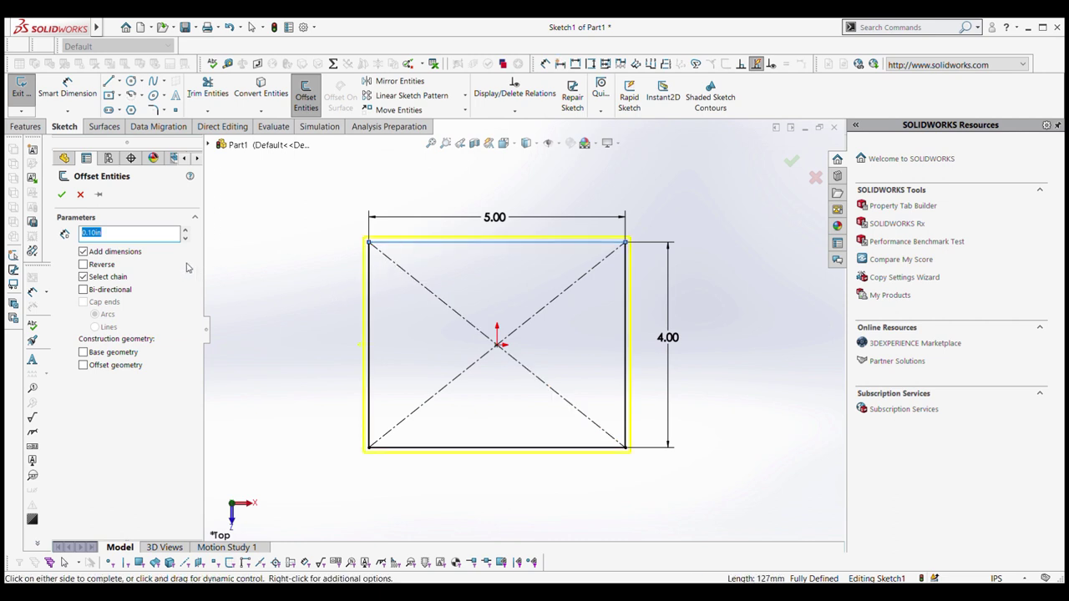
key("Return")
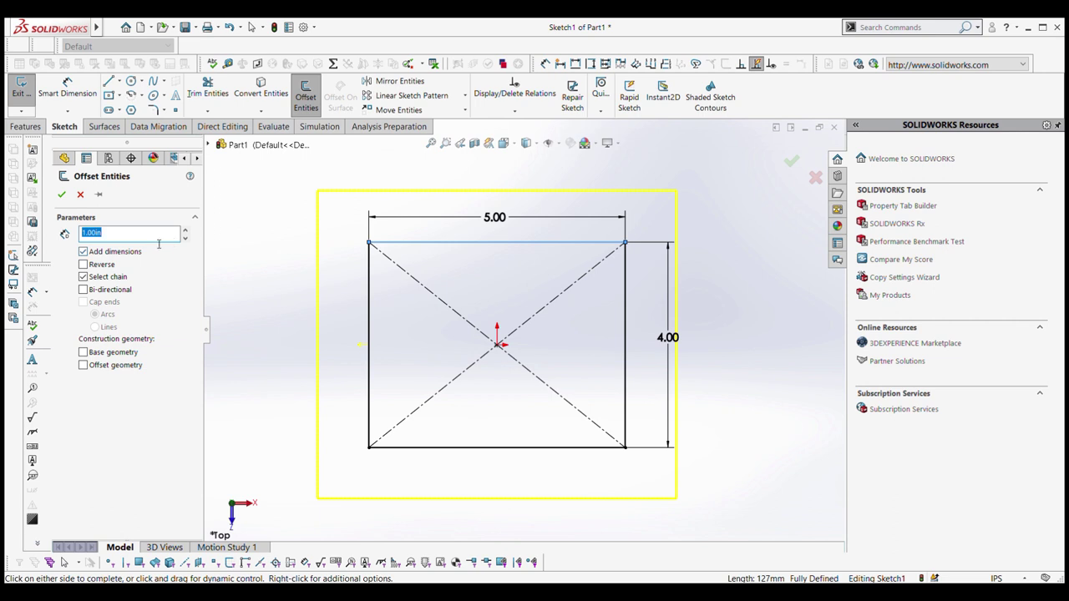
left_click(61, 195)
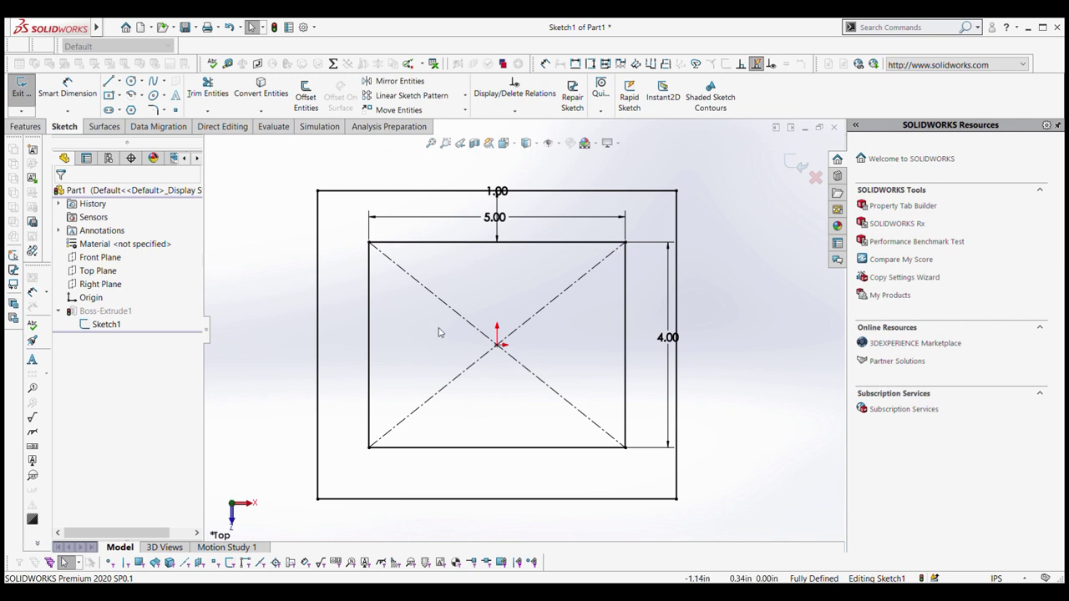
scroll(484, 284, "up", 2)
left_click(354, 271)
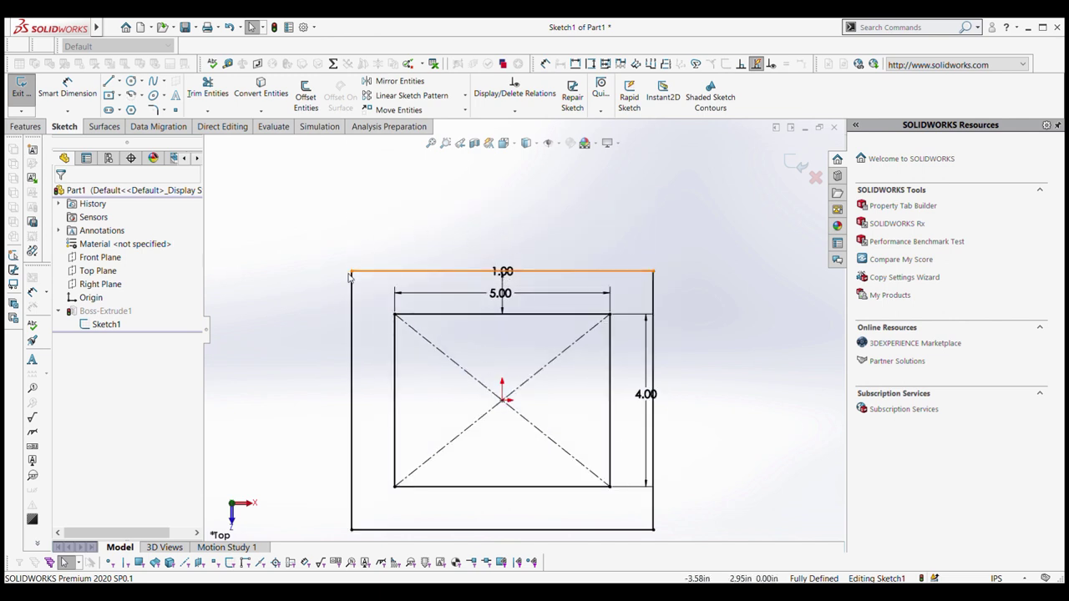
left_click(664, 281)
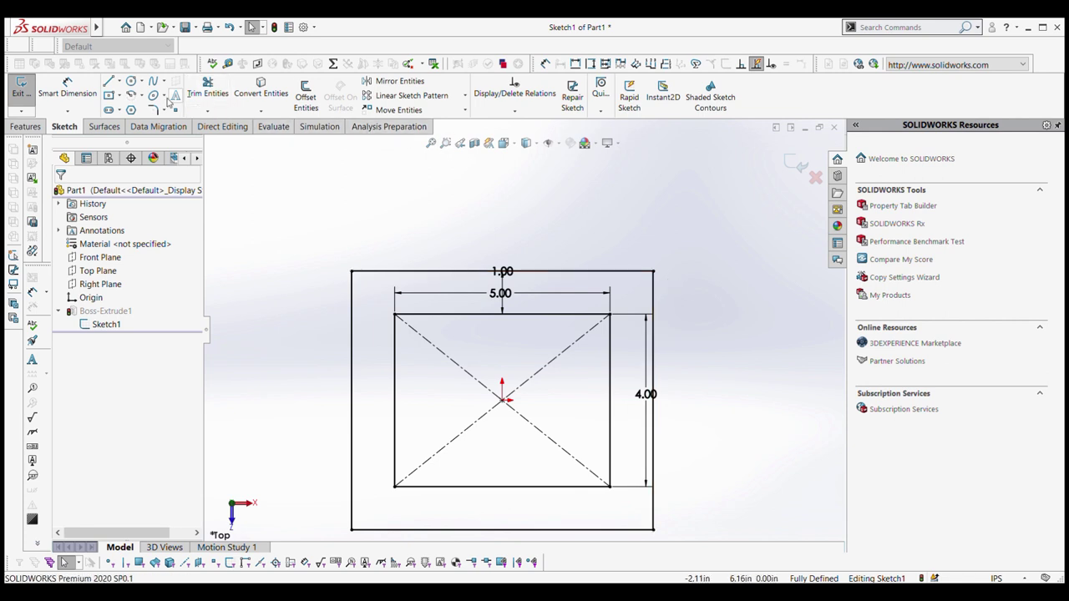
- Draw a tangent semicircular arc from the outline's top-left corner to its top-right corner
left_click(132, 95)
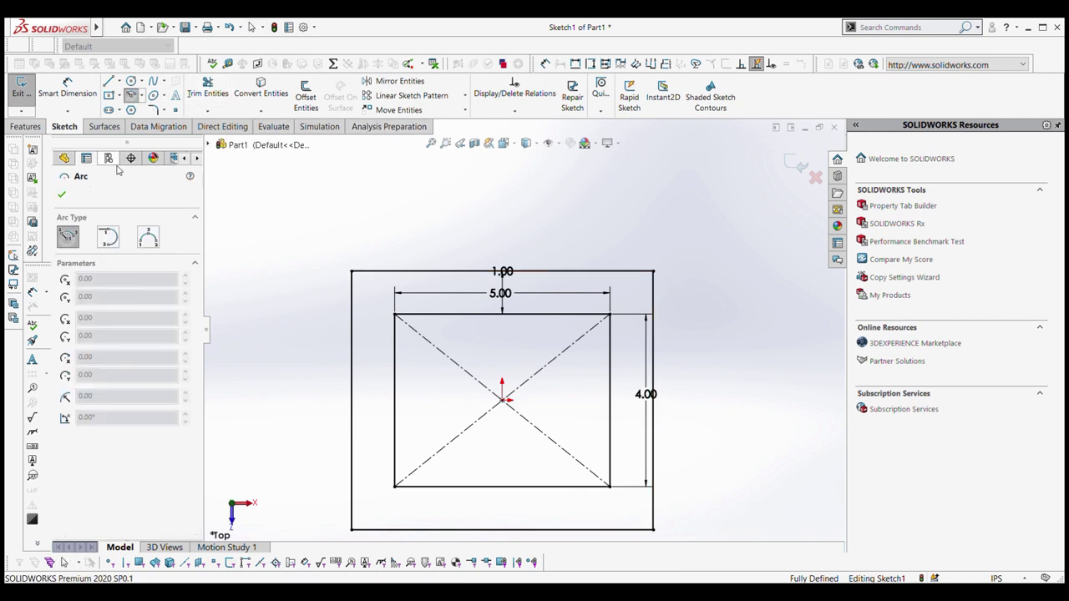
left_click(108, 237)
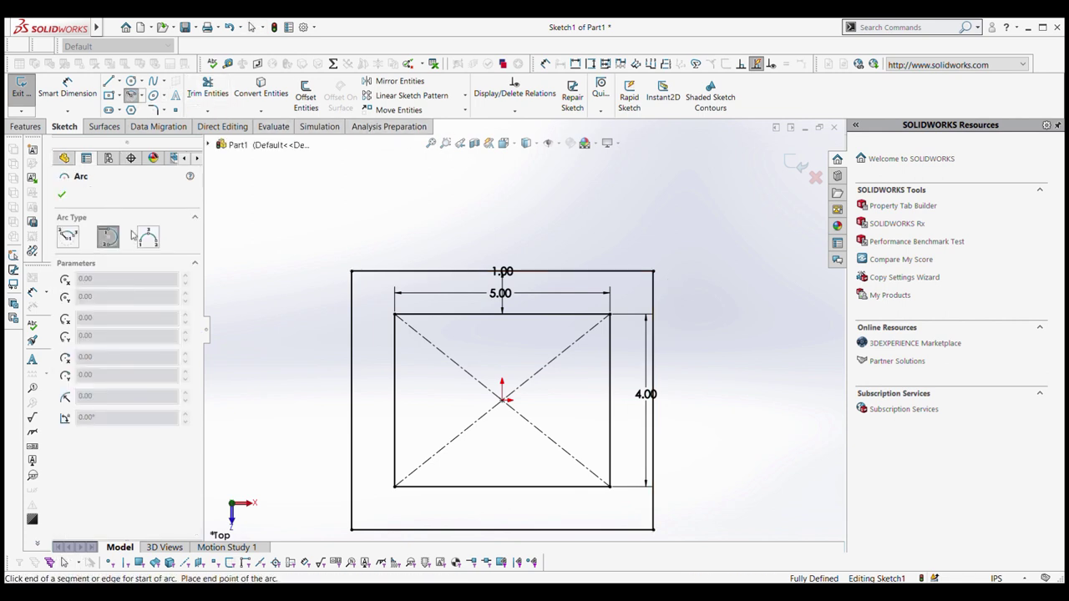
left_click(351, 272)
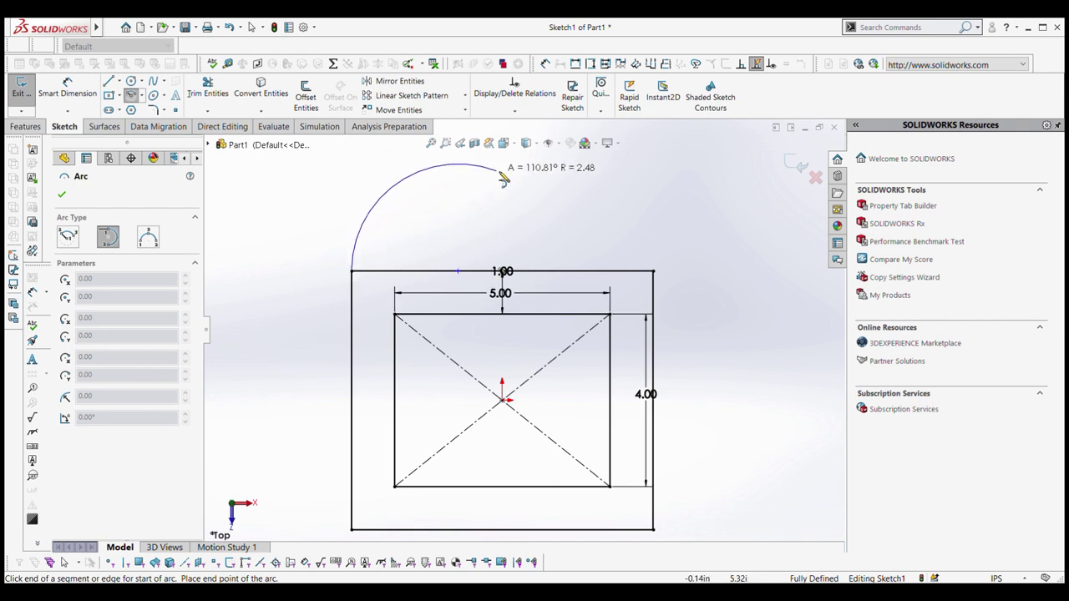
left_click(653, 272)
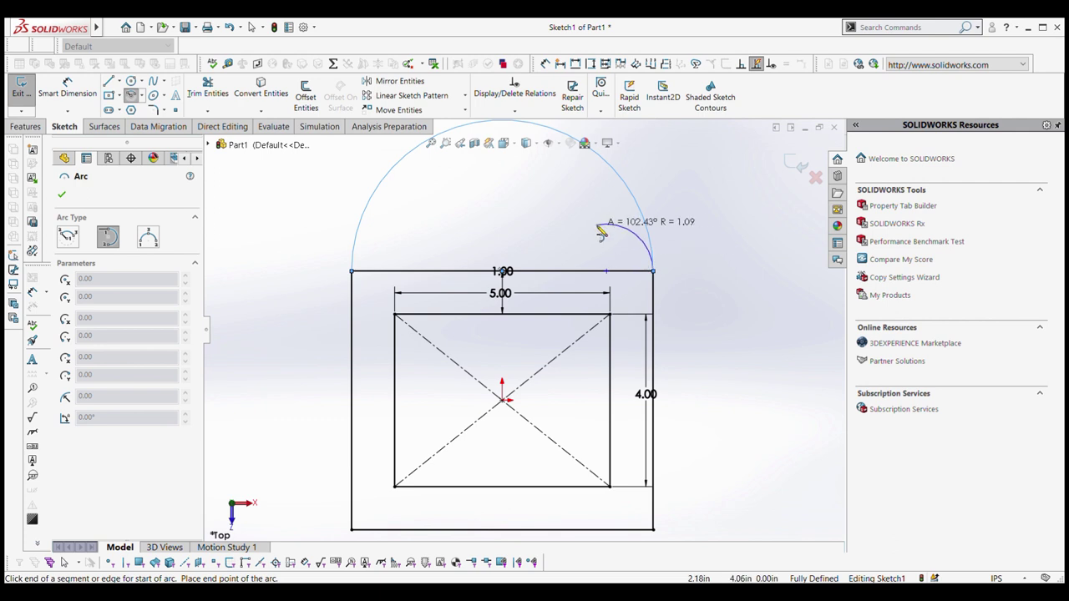
key("Escape")
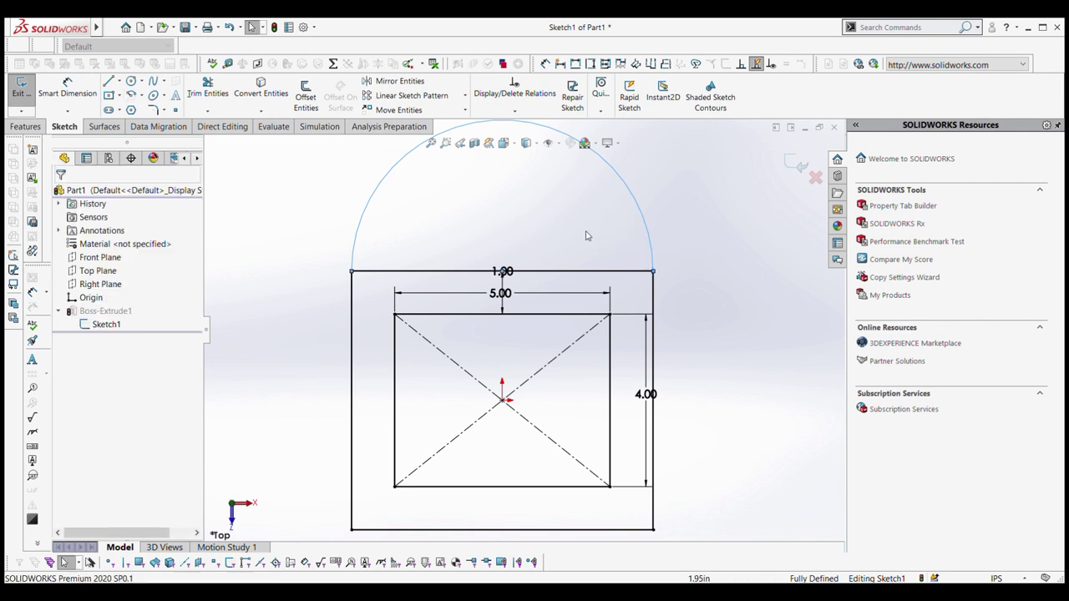
left_click(585, 236)
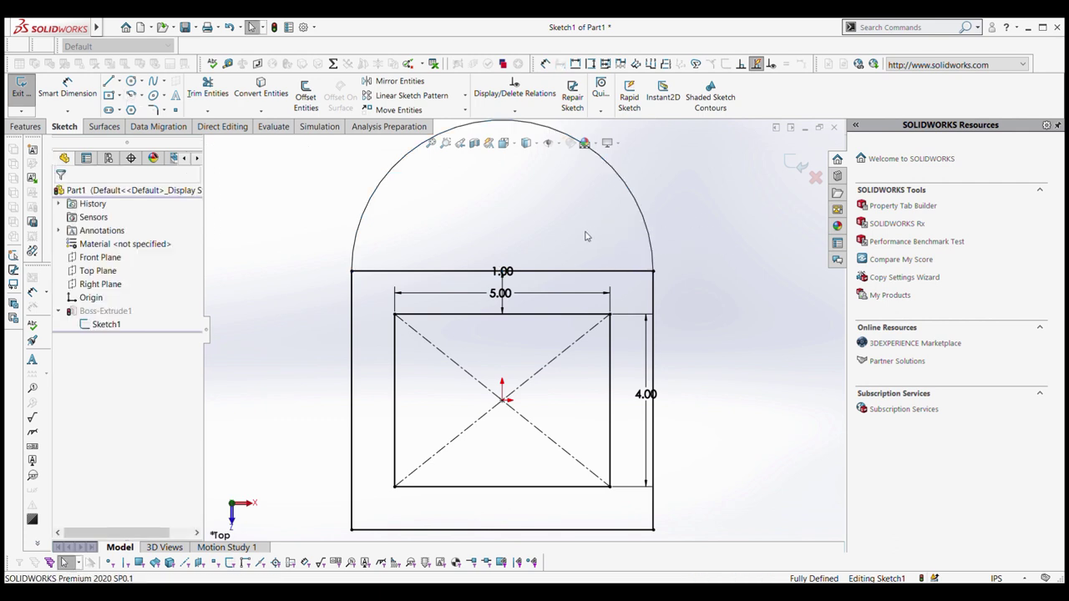
- Delete the straight top line under the arc along with its 1.00 dimension
left_click(393, 276)
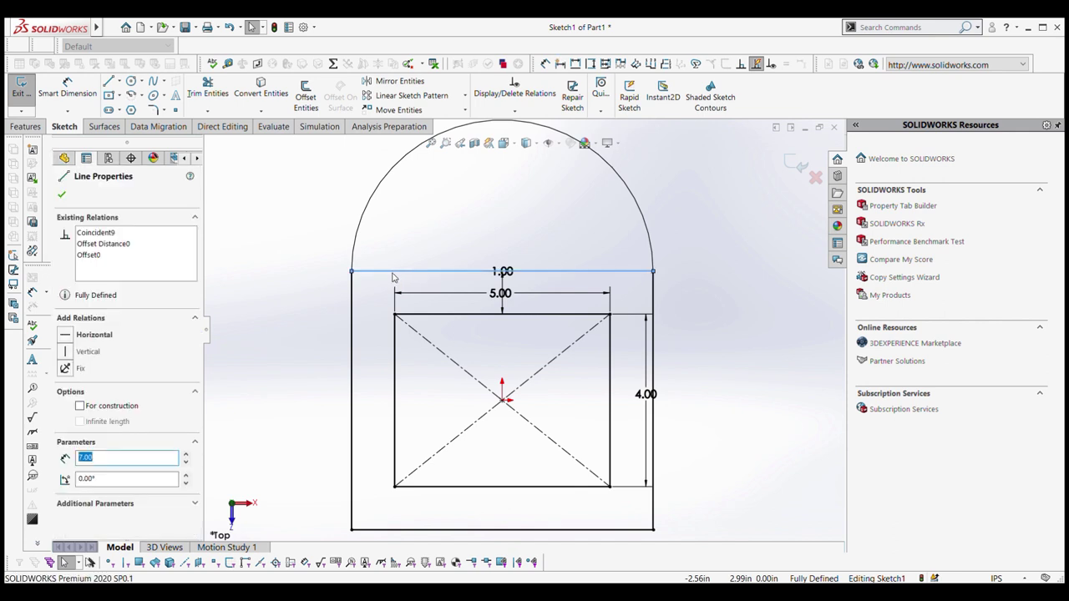
key("Delete")
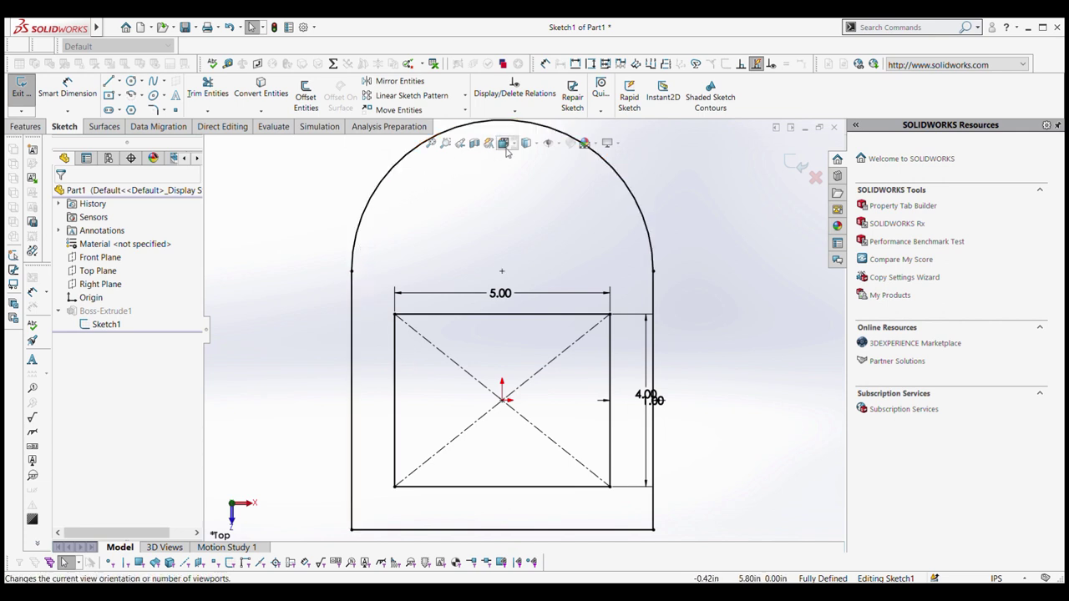
scroll(503, 456, "up", 2)
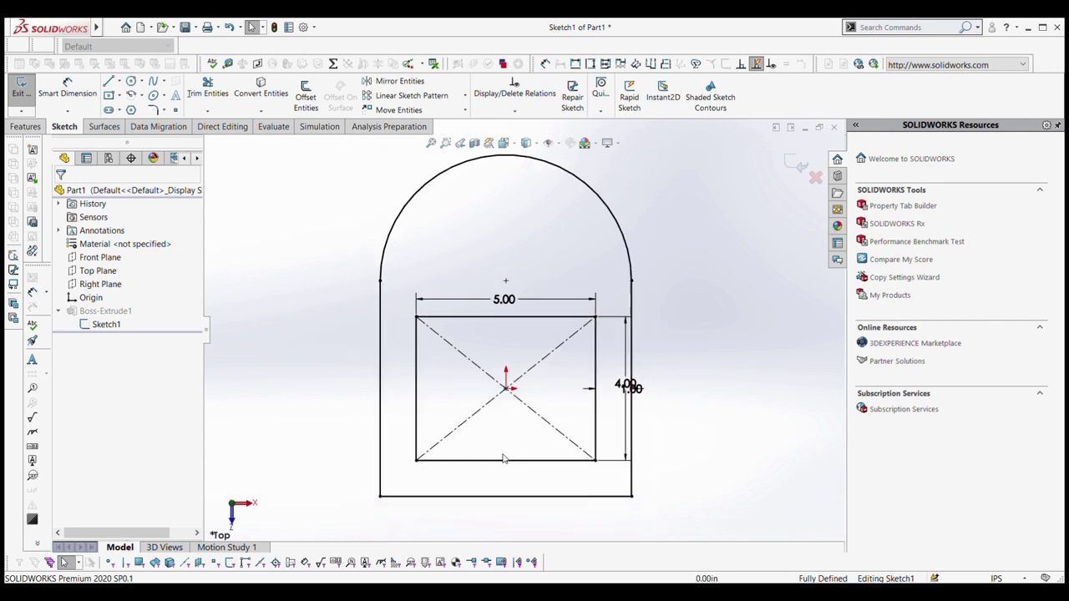
- Draw a centre-point semicircular arc on the bottom edge and drag it toward the middle
scroll(502, 458, "down", 3)
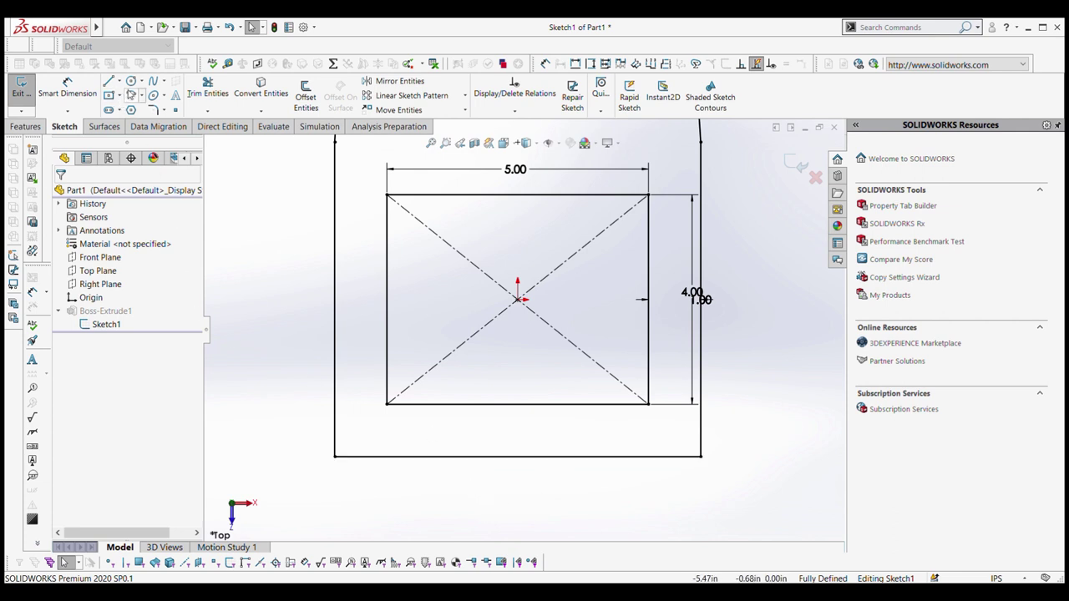
left_click(131, 95)
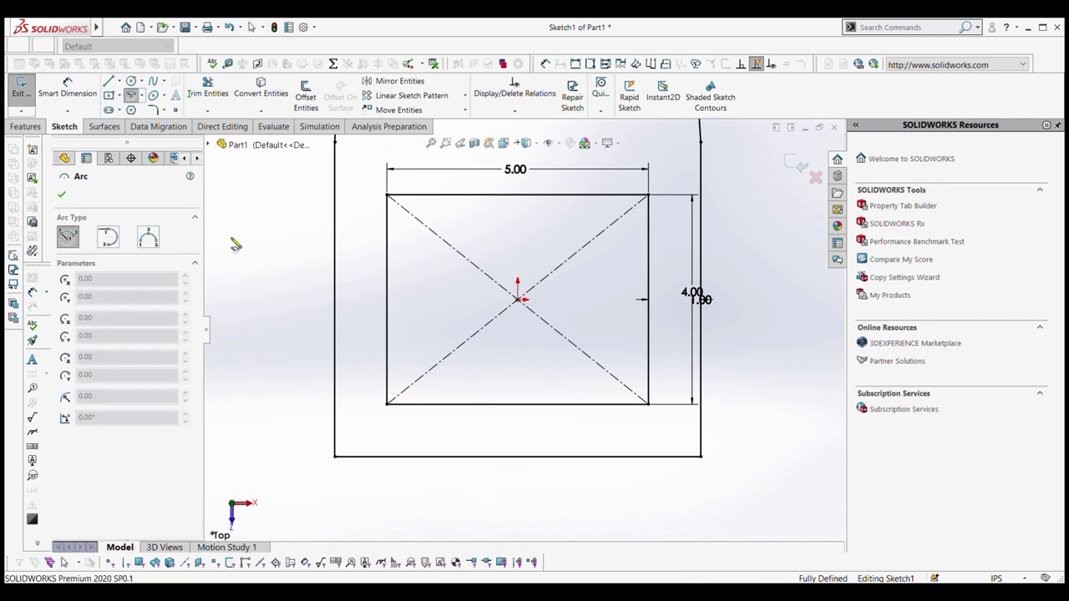
left_click(474, 456)
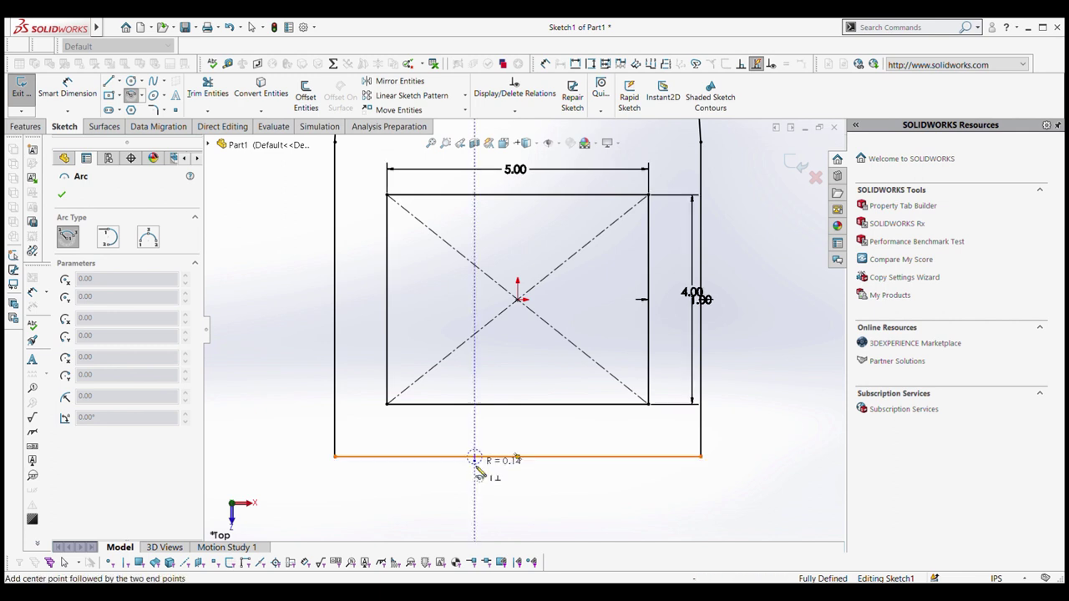
left_click(432, 456)
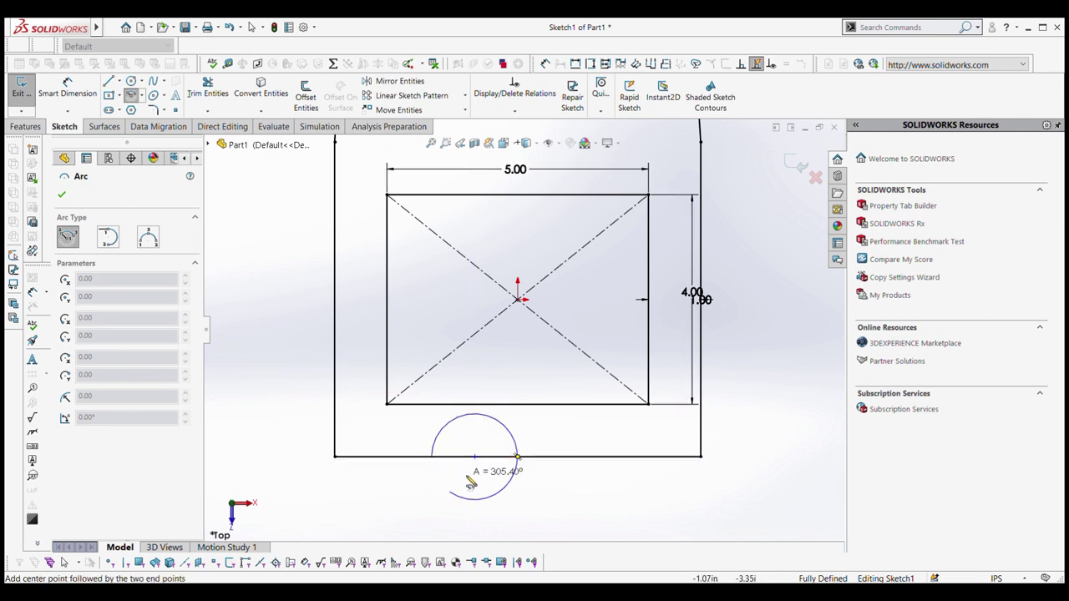
left_click(518, 457)
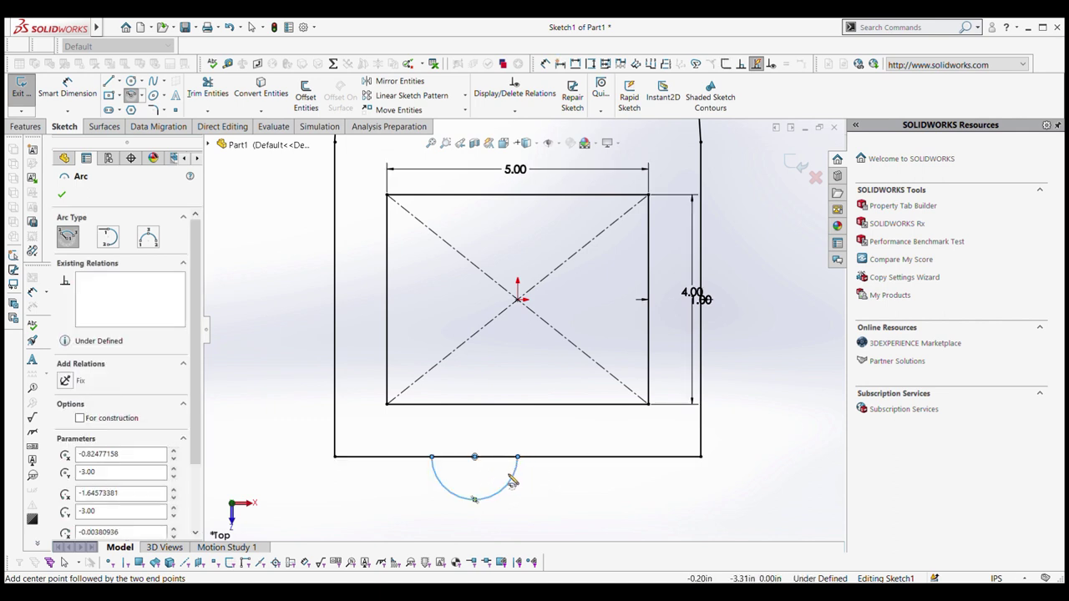
key("Escape")
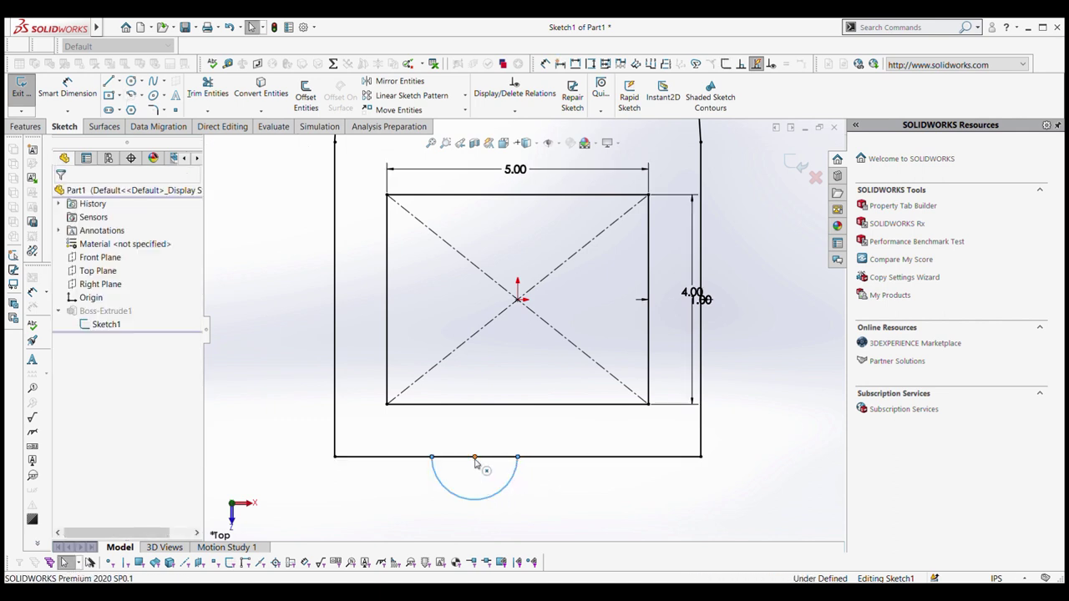
left_click_drag(475, 458, 517, 471)
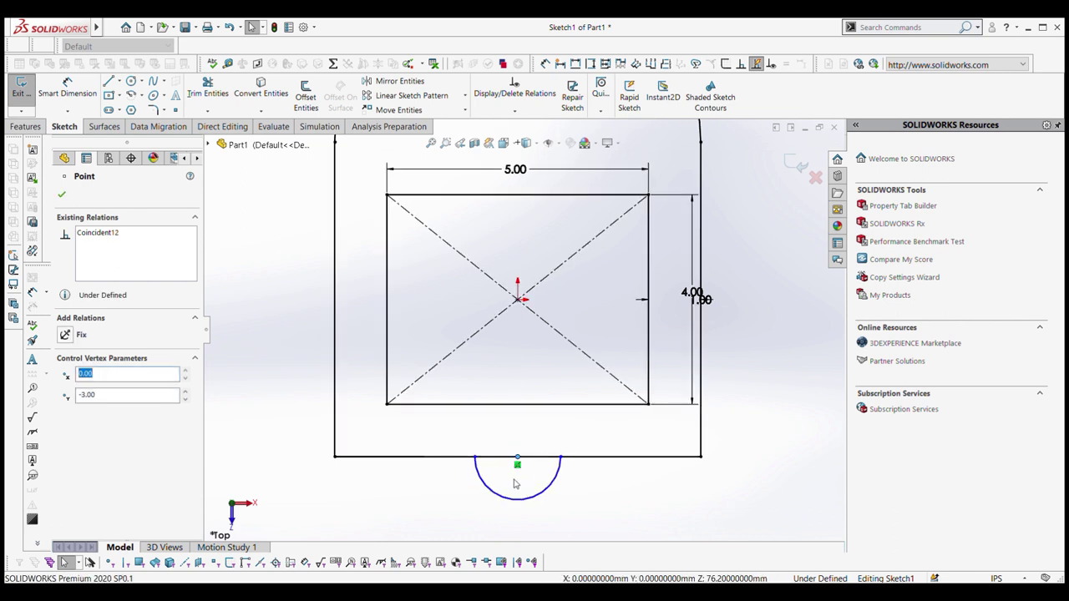
key("Escape")
left_click(335, 242)
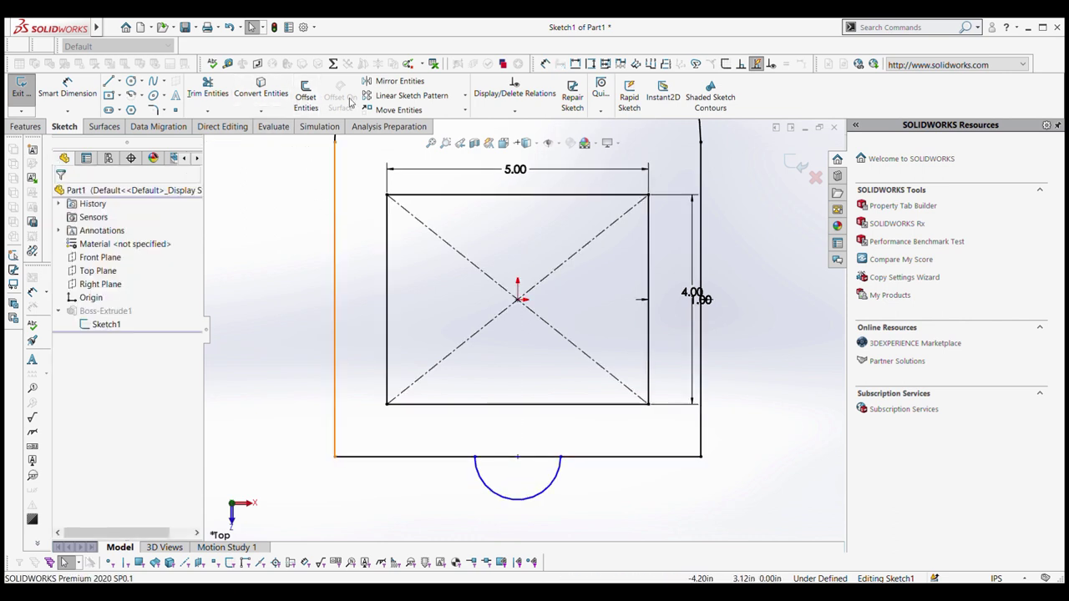
- Power-trim the bottom edge segment lying between the arc's ends
left_click(207, 89)
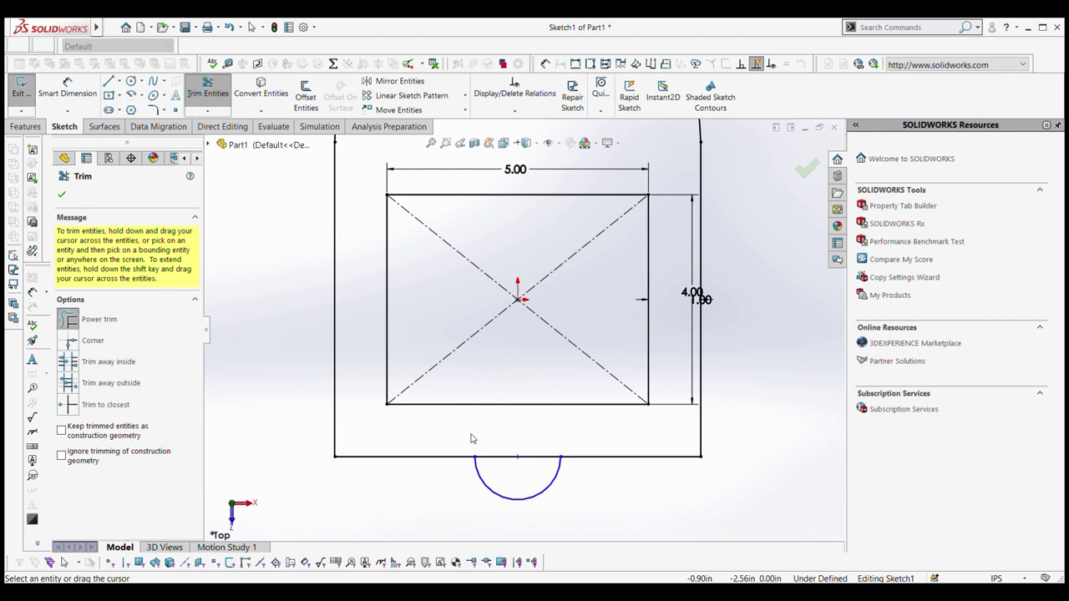
left_click_drag(491, 445, 500, 470)
left_click(63, 196)
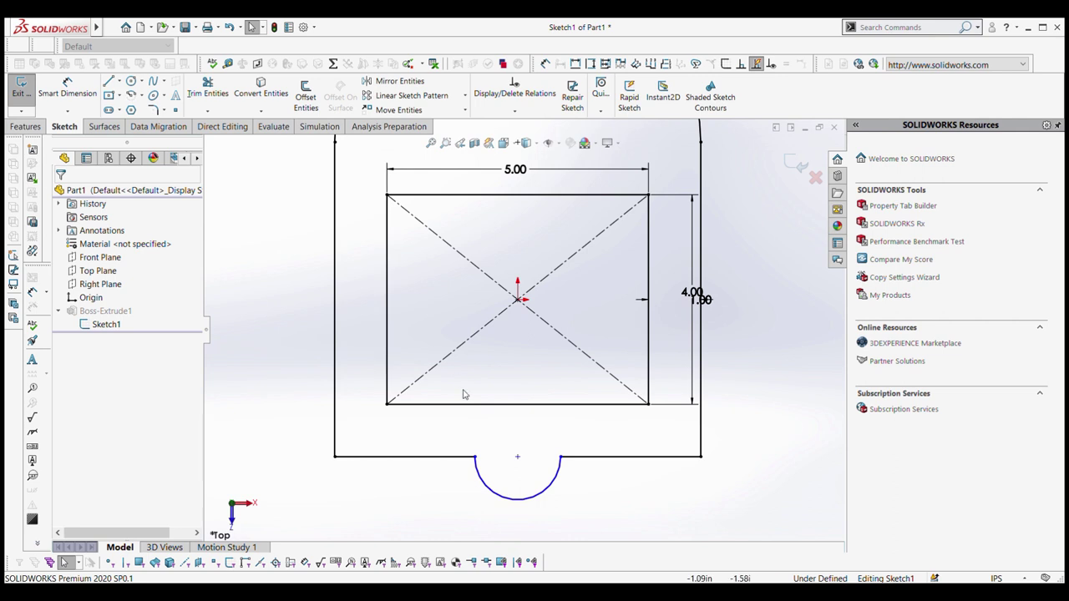
- Add a Vertical relation between the arc's centre point and the sketch origin
left_click(517, 457)
left_click(520, 301, "ctrl")
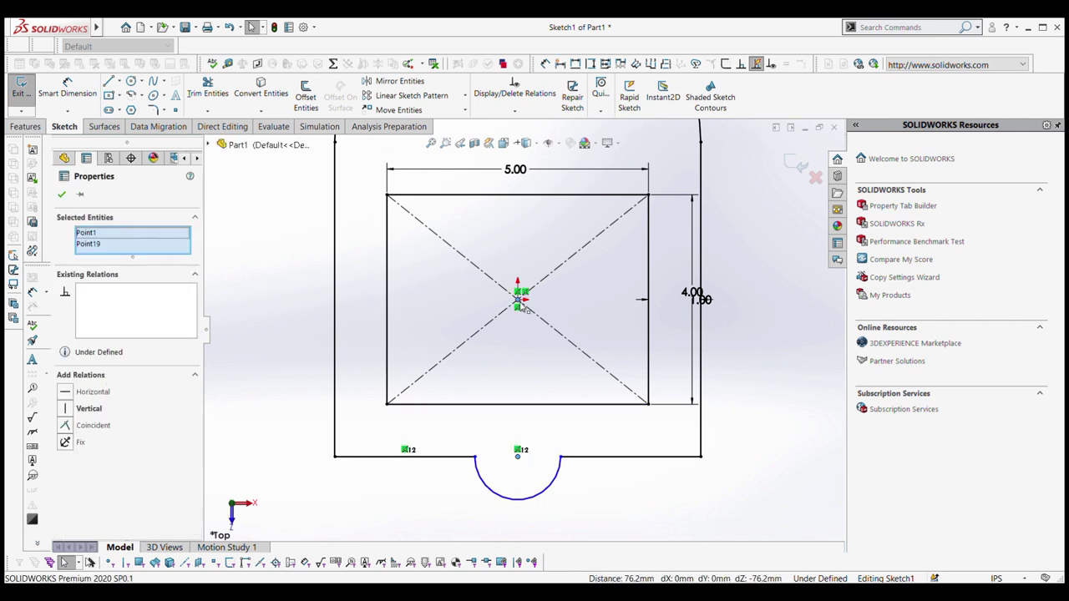
left_click(79, 409)
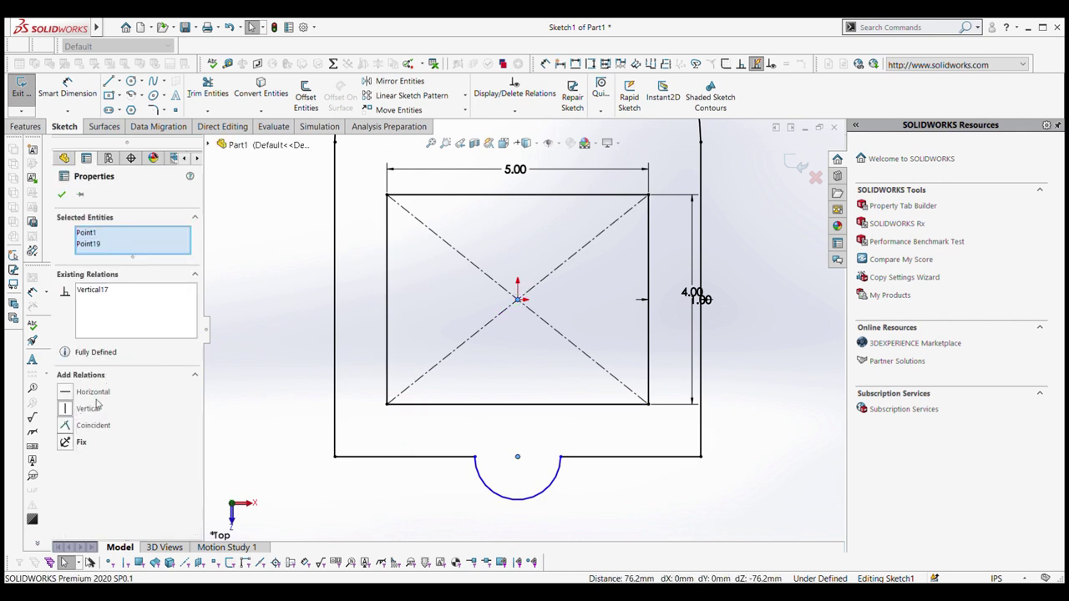
left_click(245, 375)
- Dimension the distance between the arc's endpoints to 1.00 and exit the sketch
left_click(66, 86)
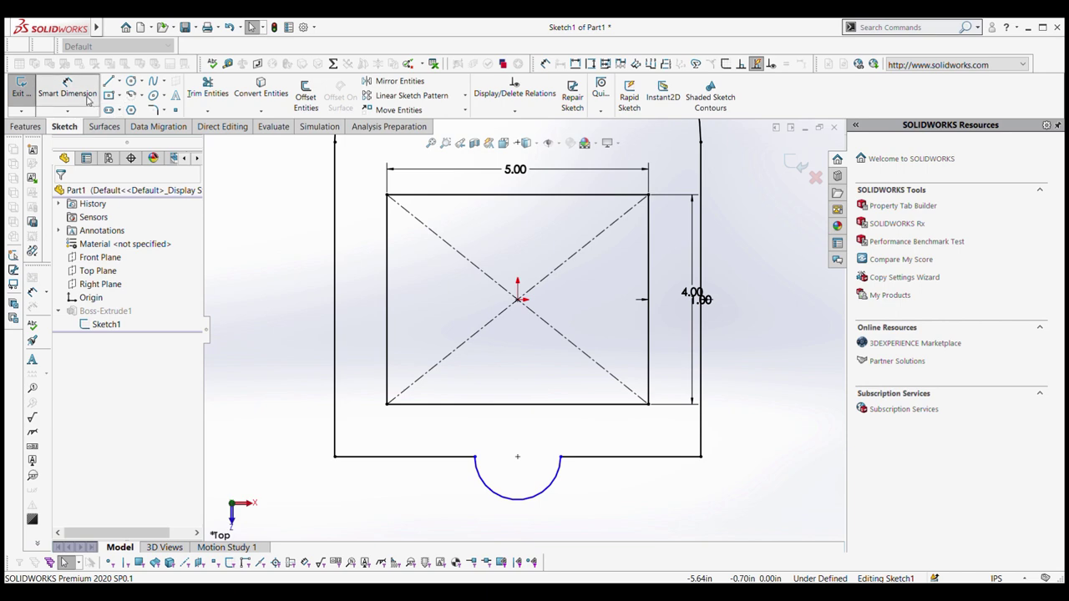
left_click(475, 457)
left_click(560, 456)
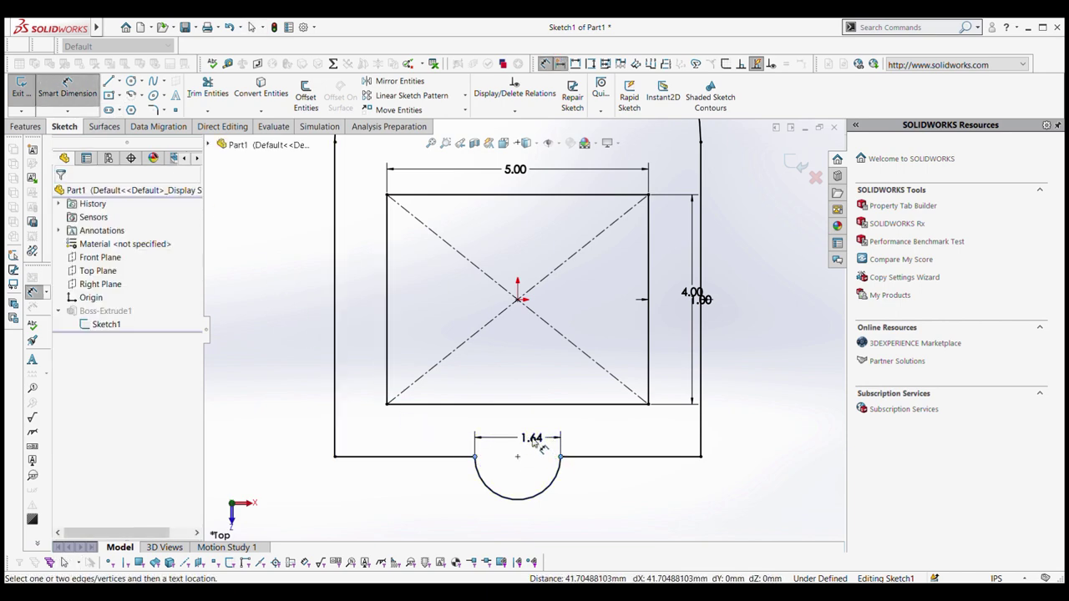
left_click(531, 442)
type("1.00in")
key("Return")
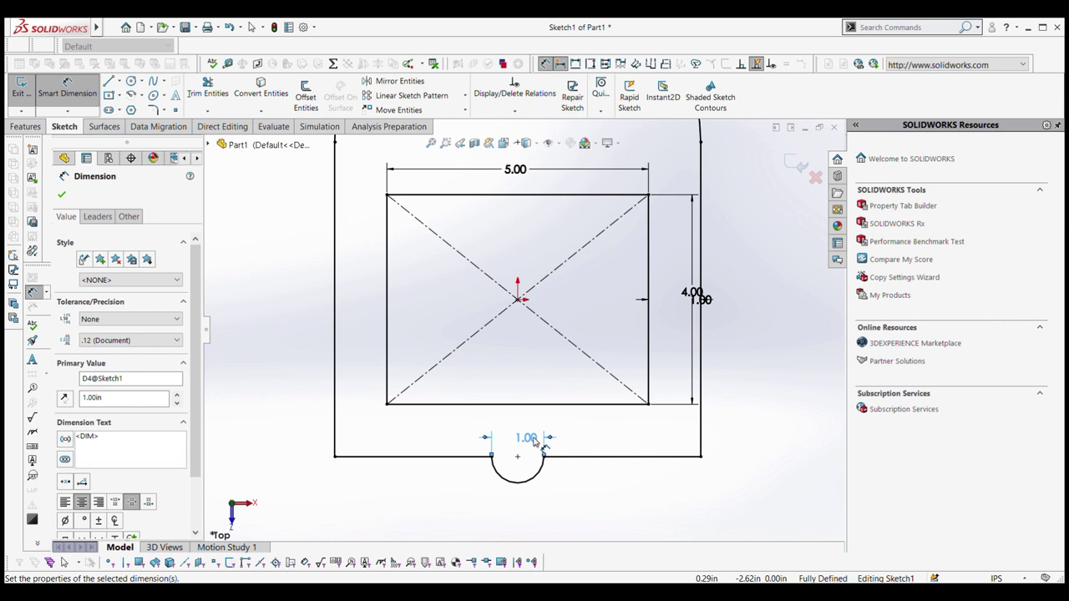
left_click(25, 95)
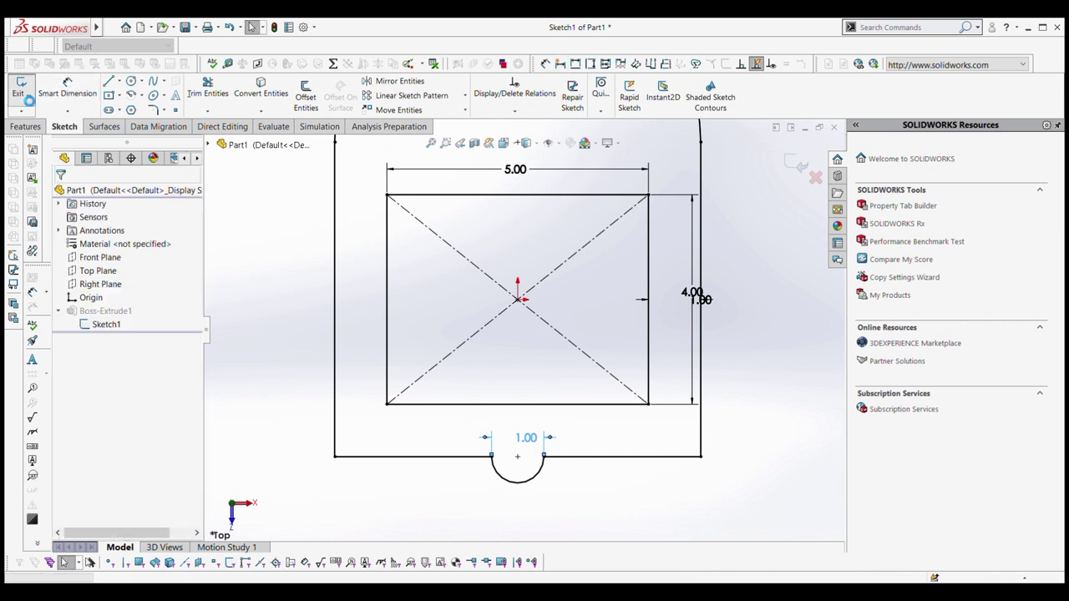
- Orbit the rebuilt part to view the arched frame with its opening and bottom tab in 3-D
mouse_move(231, 253)
middle_mouse_down()
mouse_move(269, 286)
mouse_move(400, 329)
mouse_move(386, 259)
mouse_move(353, 229)
mouse_move(488, 251)
mouse_move(353, 242)
middle_mouse_up()
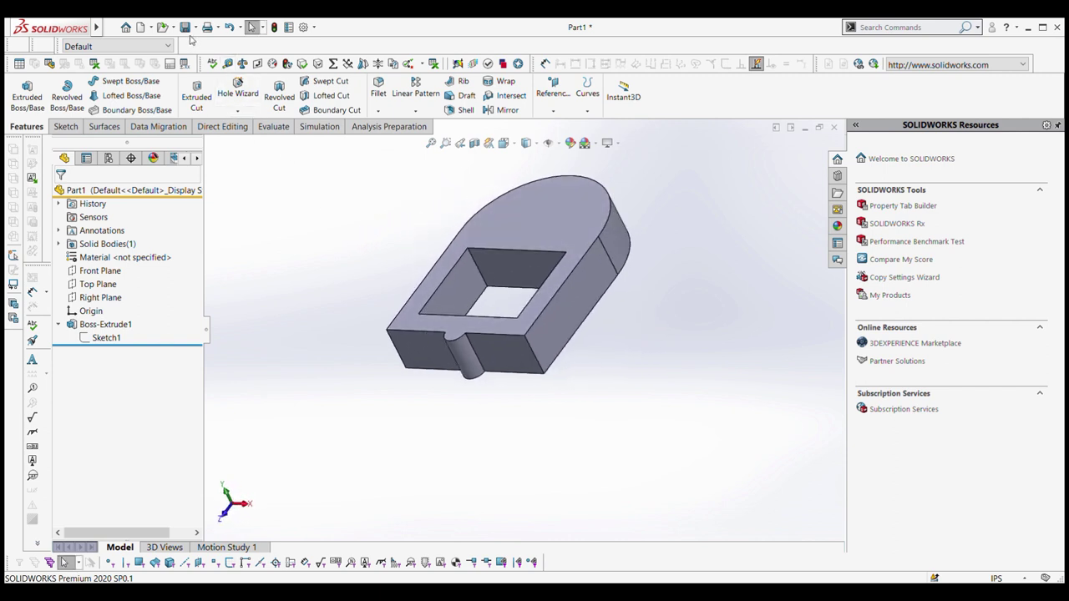